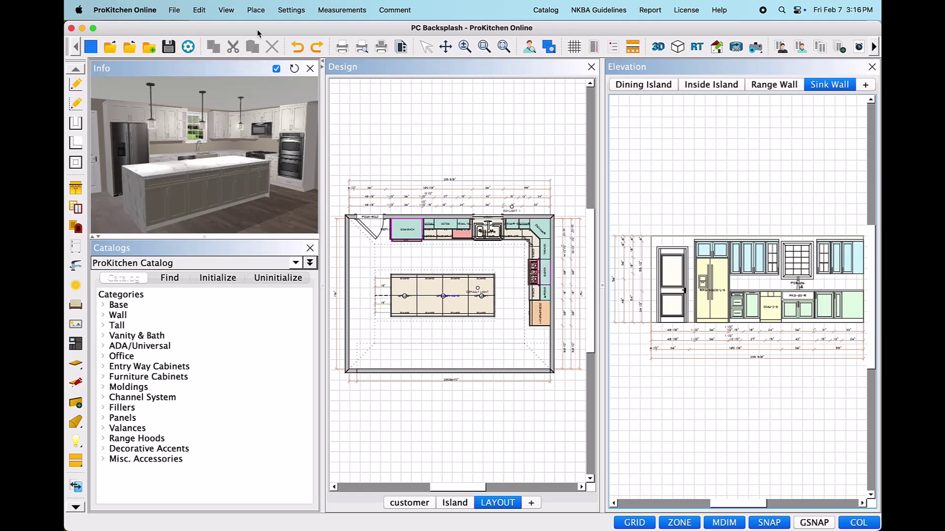
Step: Set the backsplash height to 18" and check the backsplash depth in the design's countertop construction settings
{"action": "left_click", "coordinate": [296, 12]}
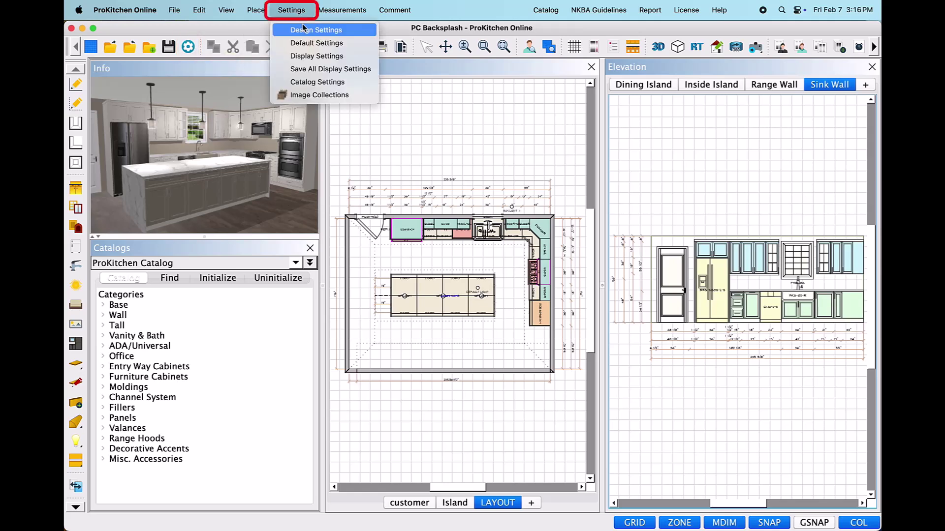
{"action": "left_click", "coordinate": [366, 35]}
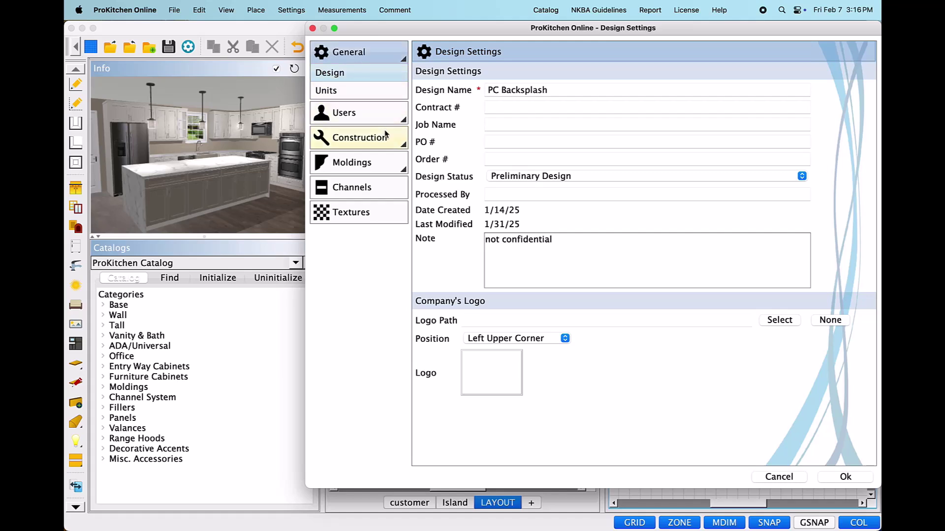
{"action": "left_click", "coordinate": [396, 140]}
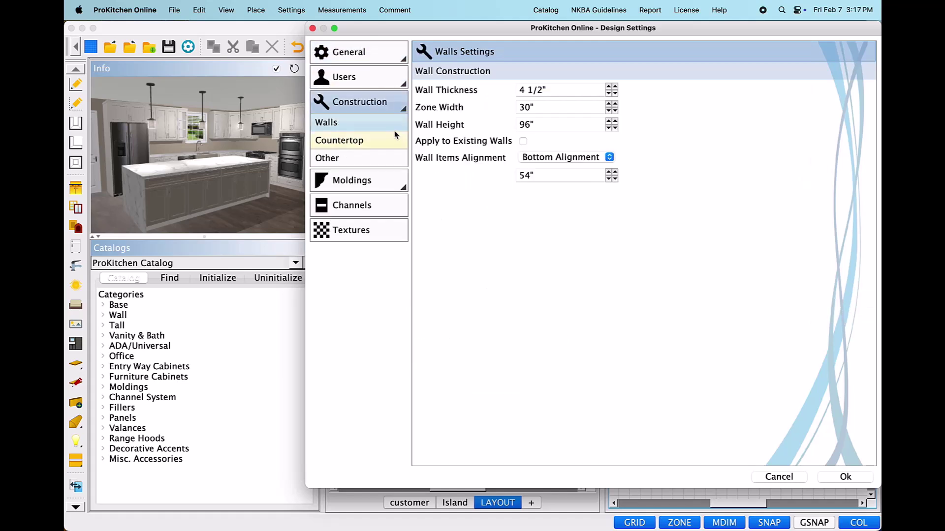
{"action": "left_click", "coordinate": [389, 142]}
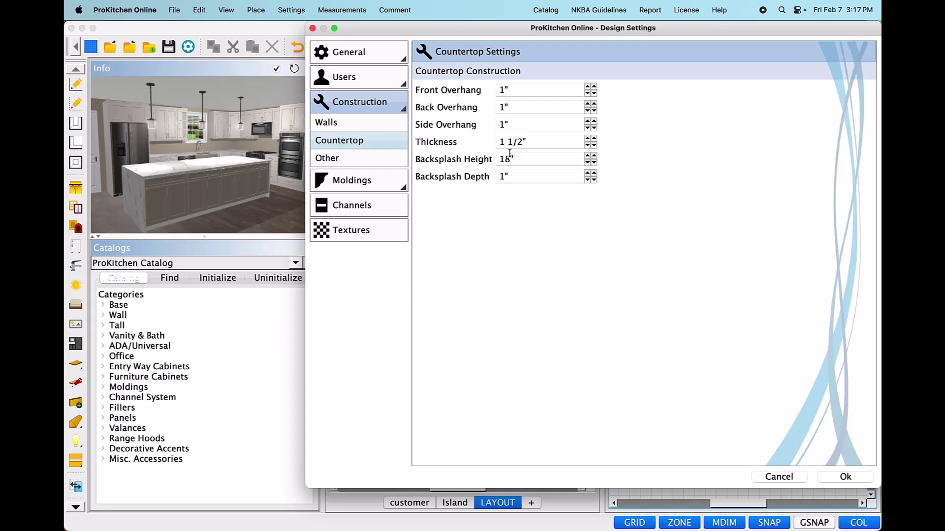
{"action": "left_click_drag", "start_coordinate": [518, 157], "coordinate": [493, 161]}
{"action": "left_click", "coordinate": [587, 160]}
{"action": "left_click", "coordinate": [588, 163]}
{"action": "left_click", "coordinate": [591, 156]}
{"action": "left_click", "coordinate": [590, 163]}
{"action": "left_click", "coordinate": [502, 177]}
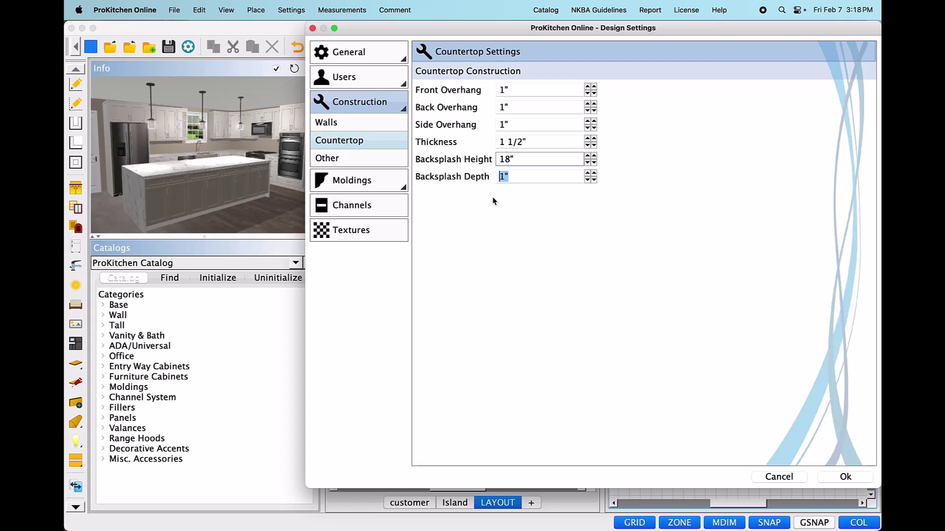
Step: Open the texture selection for the backsplash in the design's texture settings
{"action": "left_click", "coordinate": [386, 232]}
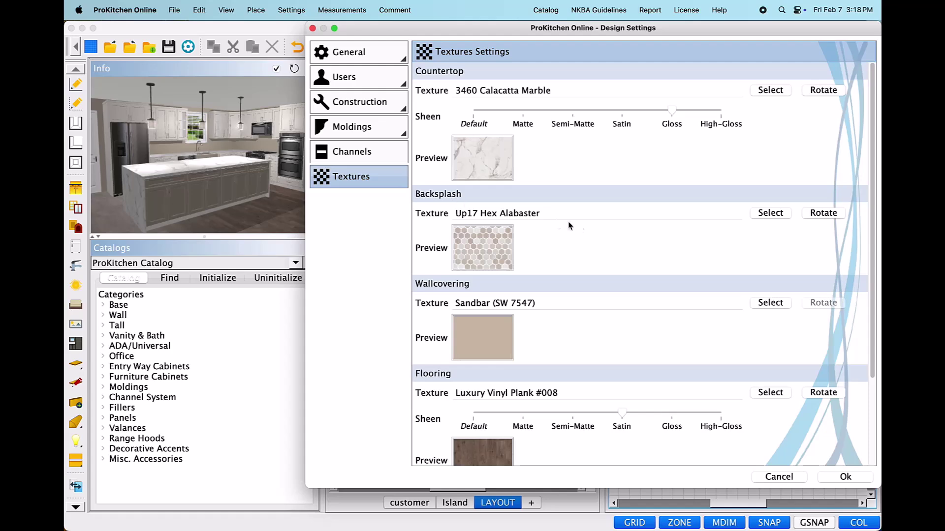
{"action": "left_click", "coordinate": [788, 216]}
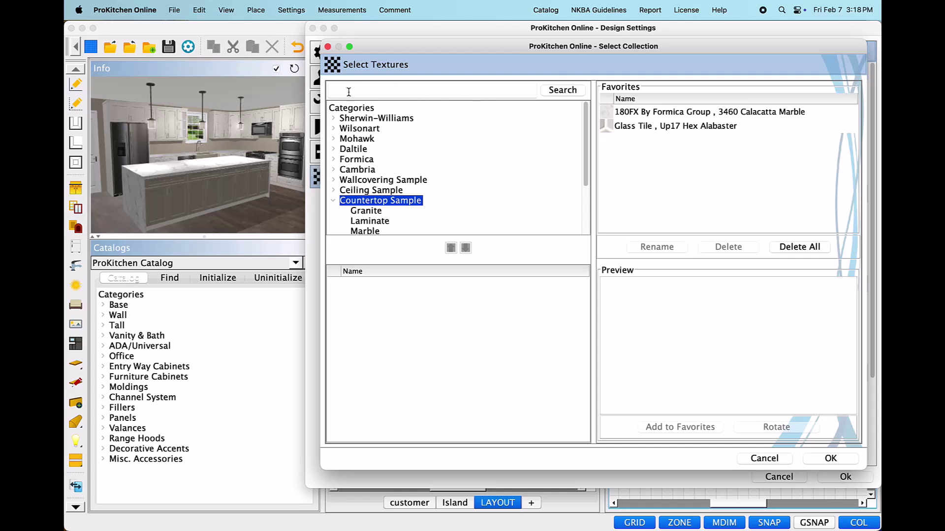
{"action": "type", "text": "ke"}
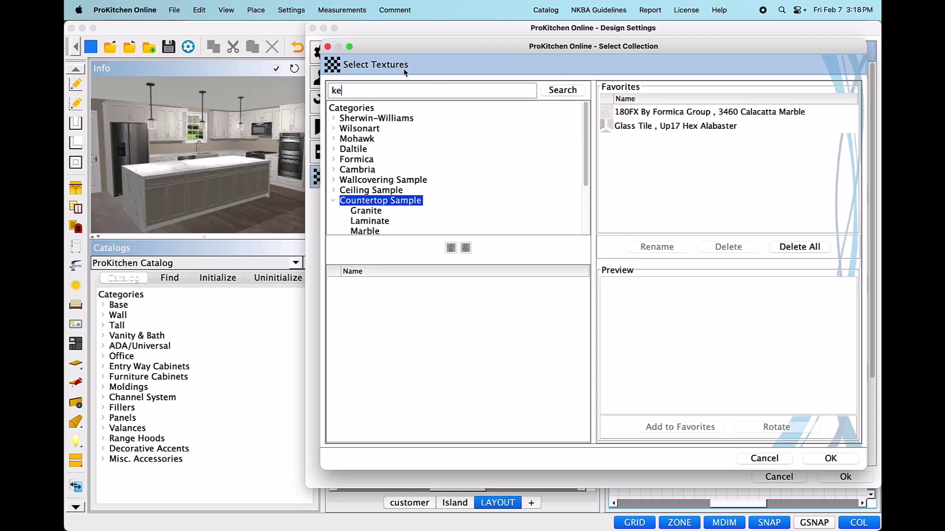
{"action": "type", "text": "yword  number  name"}
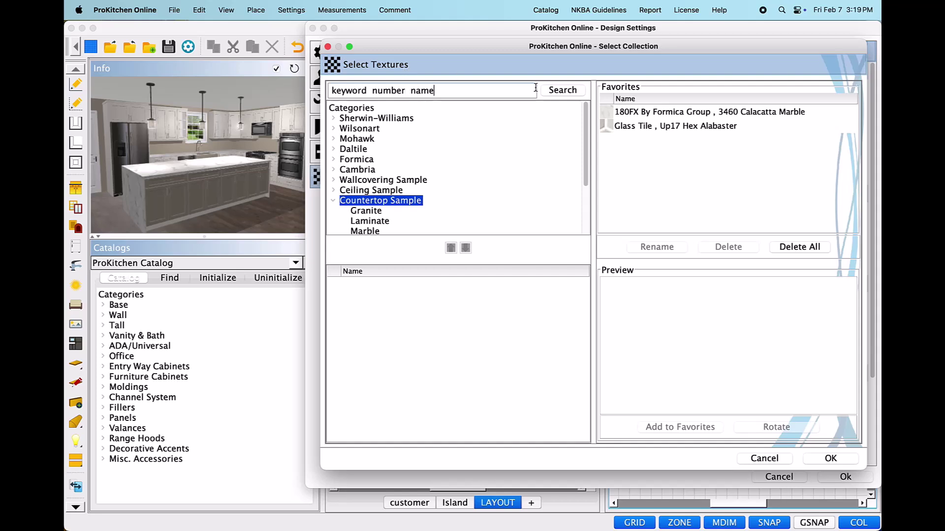
{"action": "left_click_drag", "start_coordinate": [434, 90], "coordinate": [330, 90]}
{"action": "key", "text": "BackSpace"}
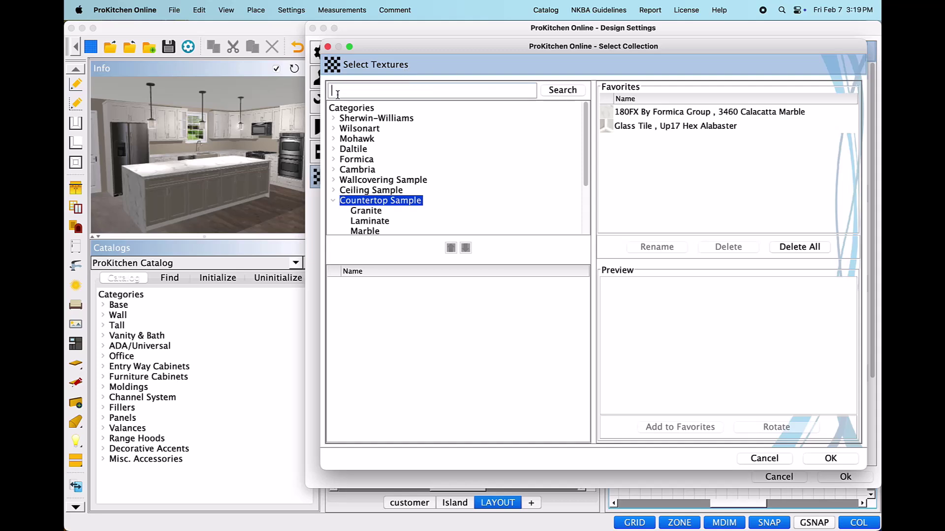
Step: Assign the Daltile glass tile Up17 Hex Alabaster as the backsplash texture and save the design settings
{"action": "left_click", "coordinate": [333, 149]}
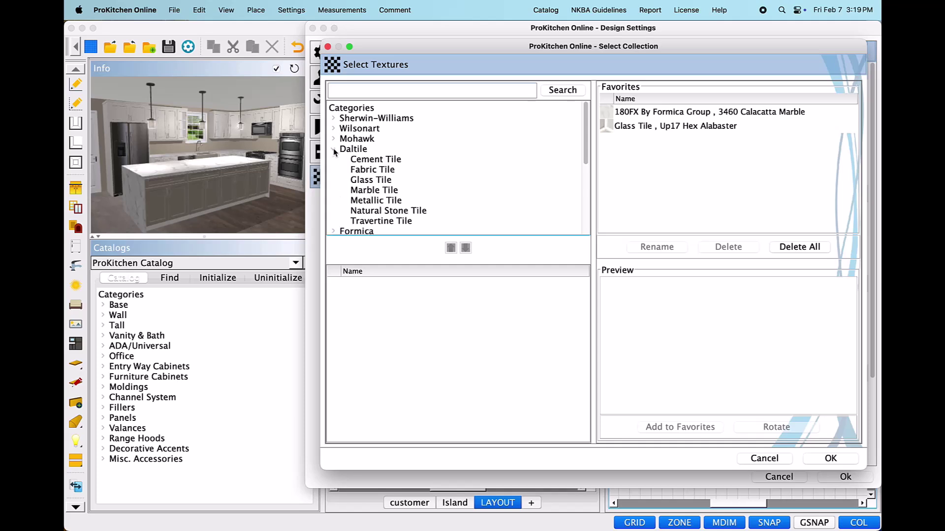
{"action": "left_click", "coordinate": [362, 181]}
{"action": "scroll", "coordinate": [588, 301], "scroll_direction": "down", "scroll_amount": 15}
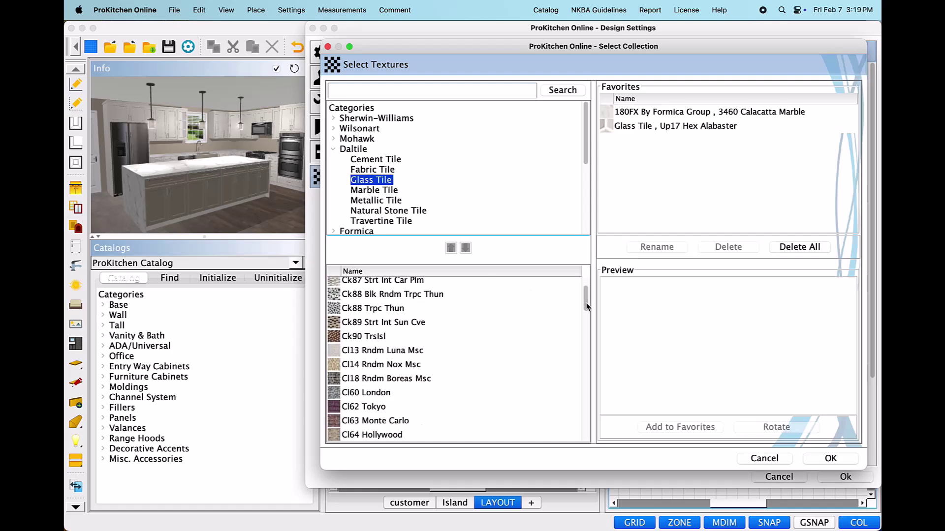
{"action": "left_click", "coordinate": [378, 422]}
{"action": "left_click", "coordinate": [374, 408]}
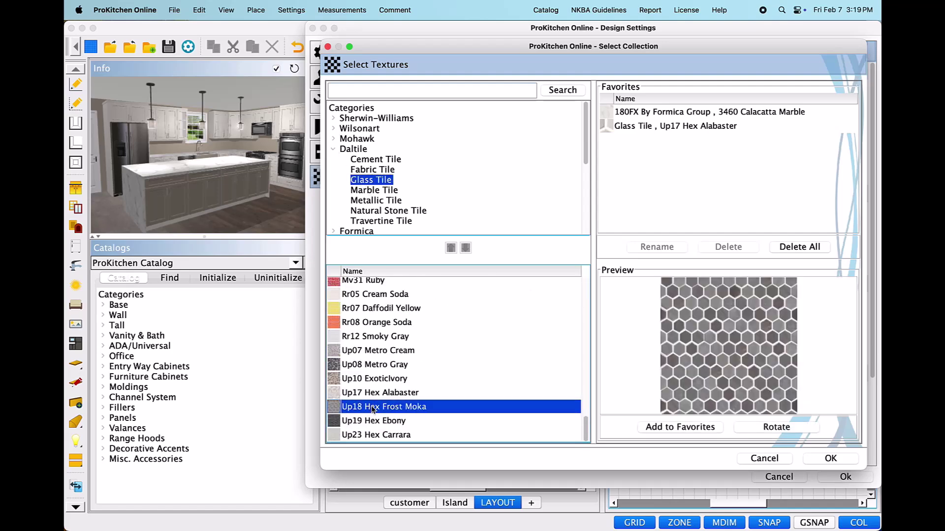
{"action": "left_click", "coordinate": [374, 400]}
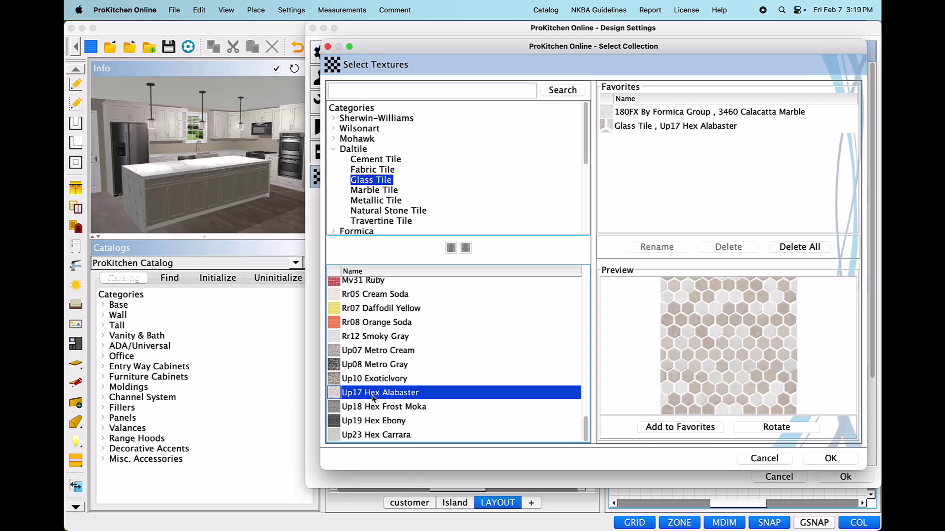
{"action": "left_click", "coordinate": [832, 460]}
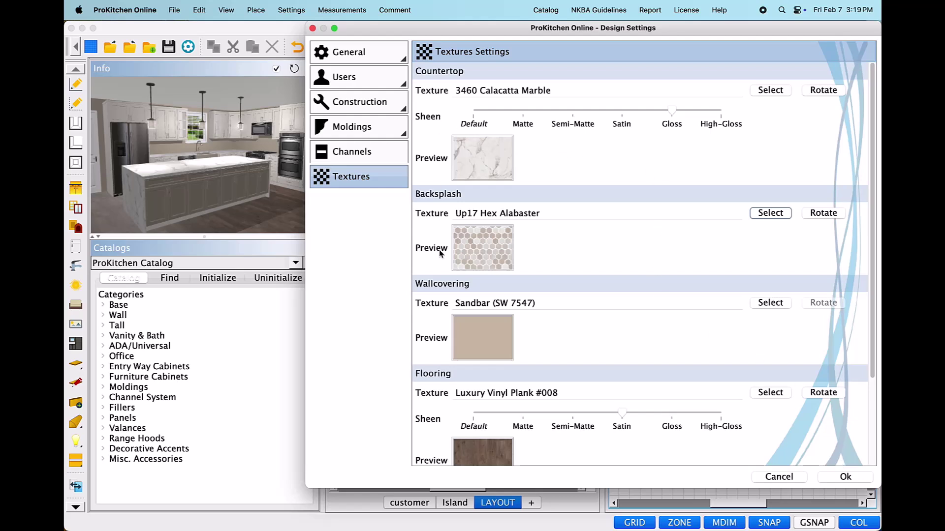
{"action": "scroll", "coordinate": [452, 442], "scroll_direction": "down", "scroll_amount": 5}
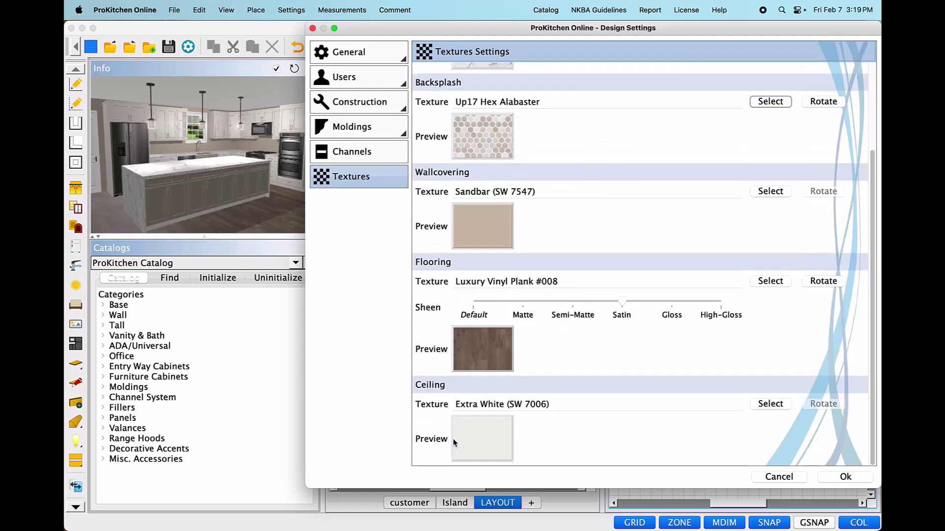
{"action": "left_click", "coordinate": [826, 482]}
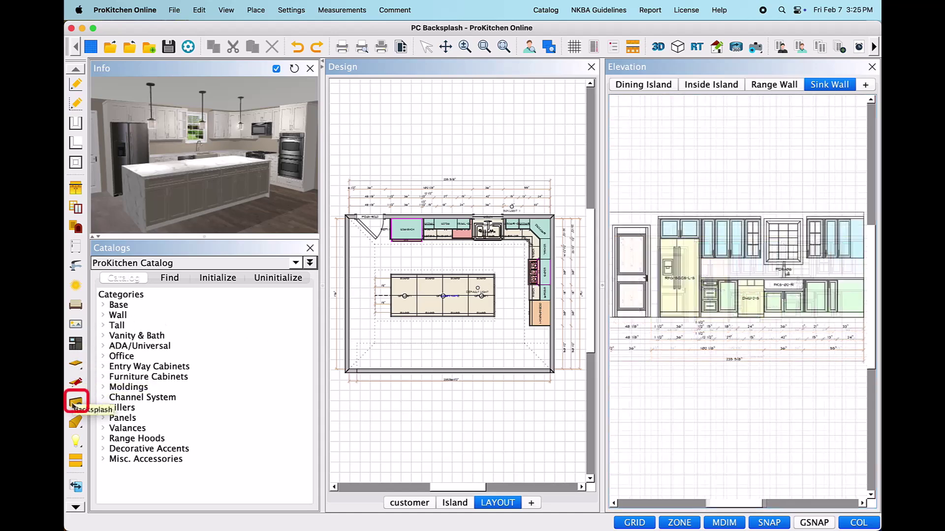
Step: Place the backsplash on the kitchen walls between the countertops and the wall cabinets
{"action": "left_click", "coordinate": [74, 403]}
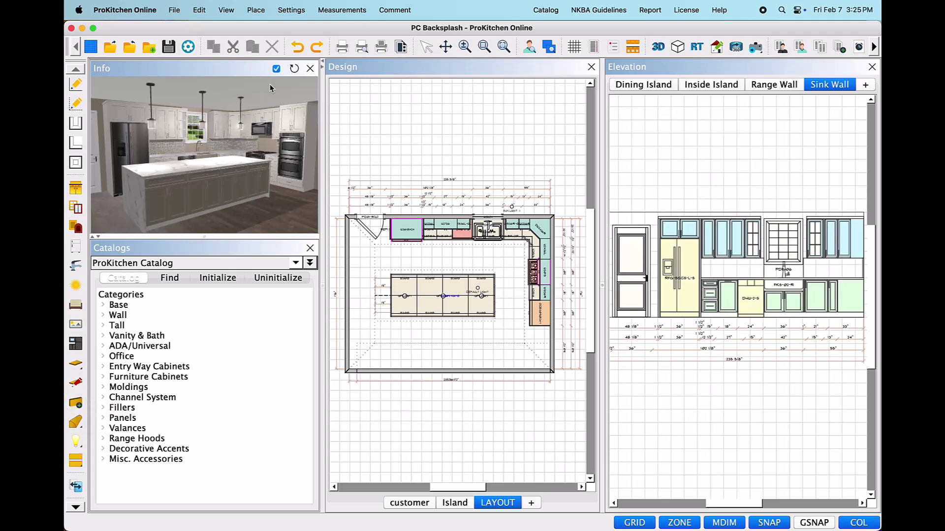
{"action": "left_click", "coordinate": [257, 15]}
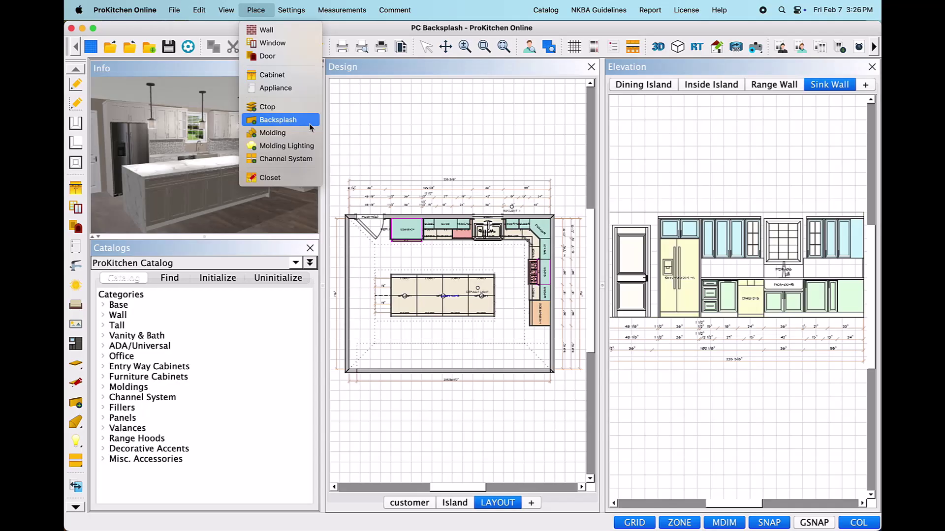
{"action": "left_click", "coordinate": [417, 144]}
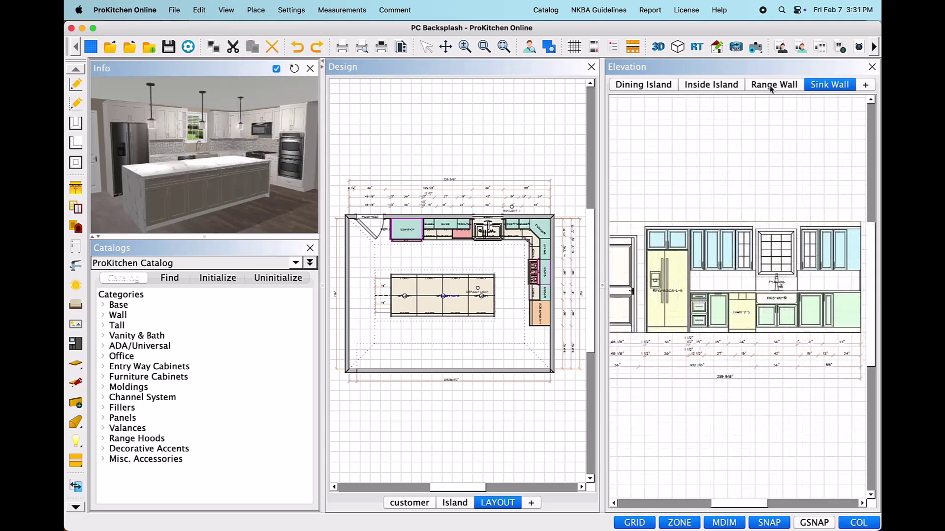
Step: Show the Range Wall elevation and close the floor plan view to enlarge it
{"action": "left_click", "coordinate": [771, 87]}
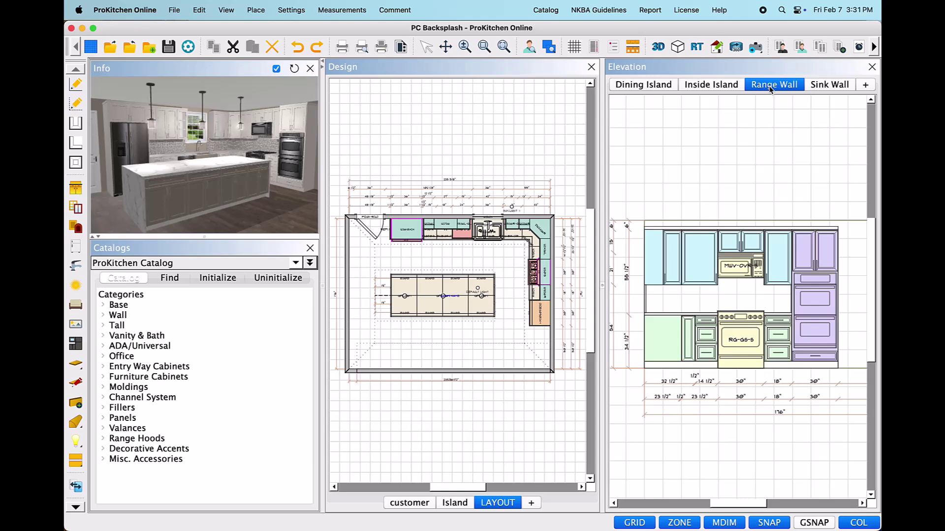
{"action": "left_click", "coordinate": [591, 68]}
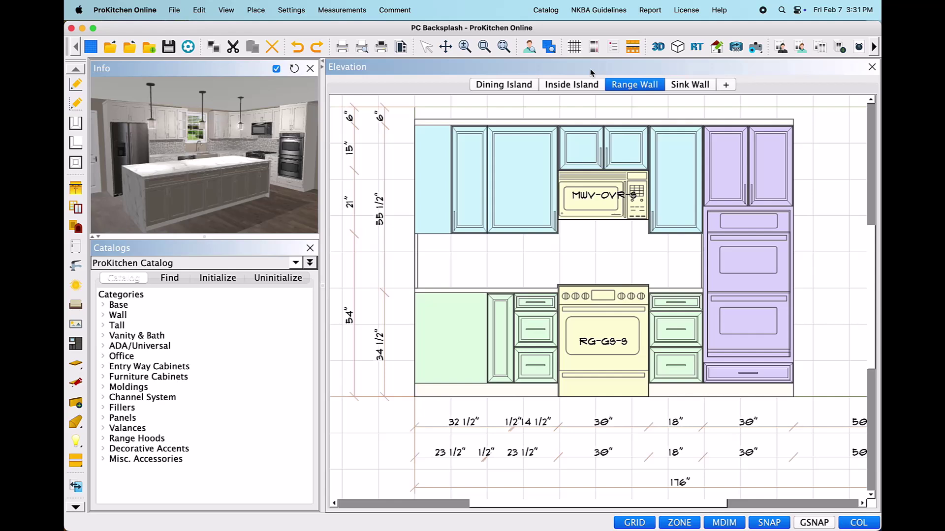
Step: Try to move the range wall backsplash sideways along its base, past the wall's left end
{"action": "right_click", "coordinate": [588, 246]}
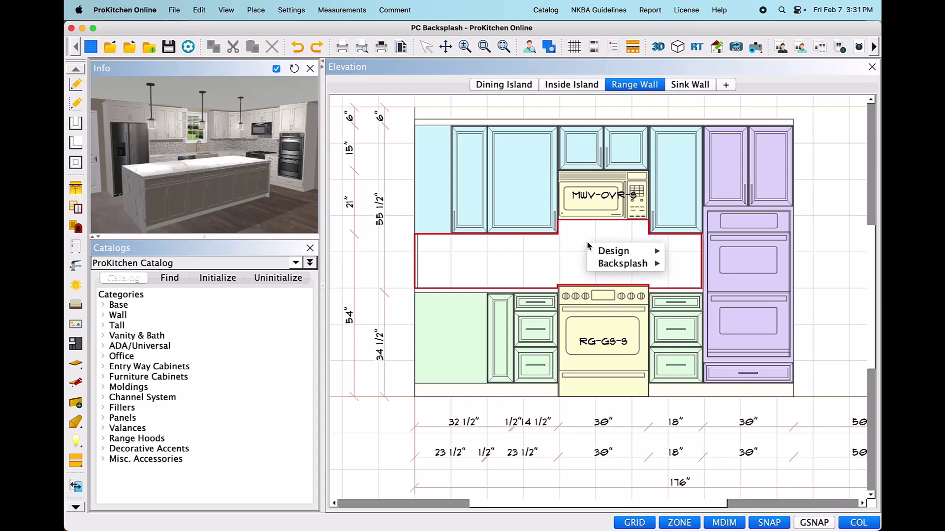
{"action": "mouse_move", "coordinate": [616, 265]}
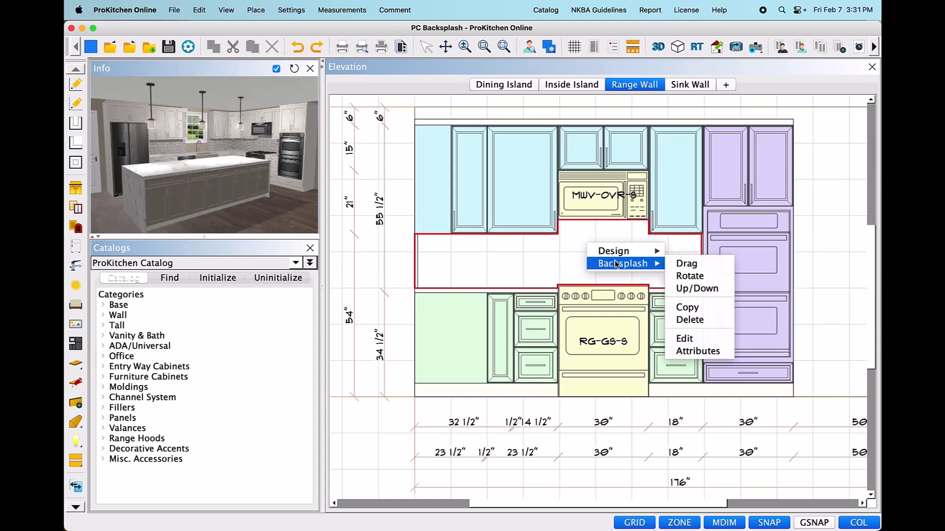
{"action": "left_click", "coordinate": [708, 266]}
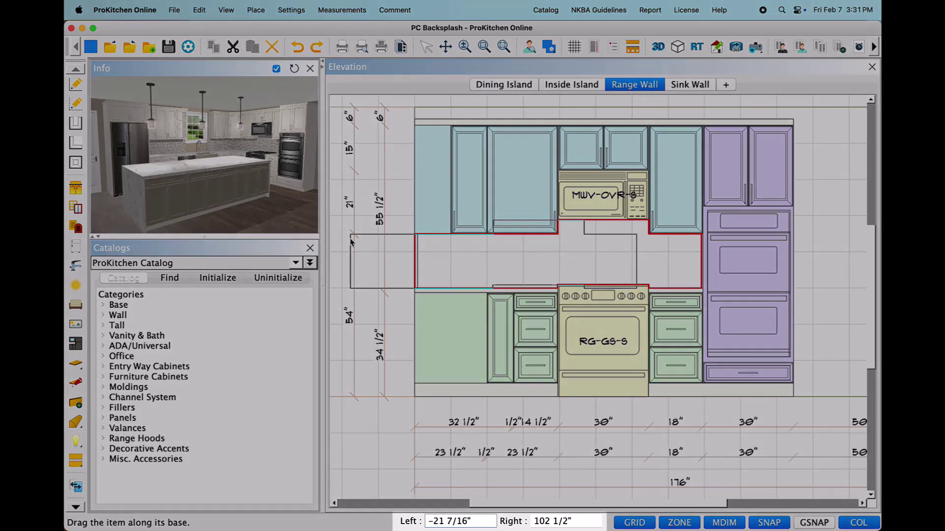
{"action": "left_click", "coordinate": [364, 240]}
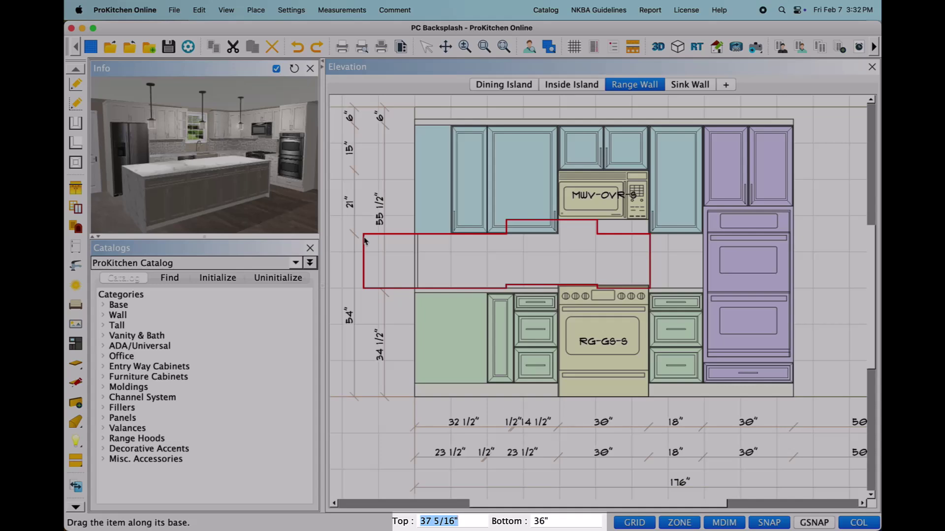
{"action": "key", "text": "Tab"}
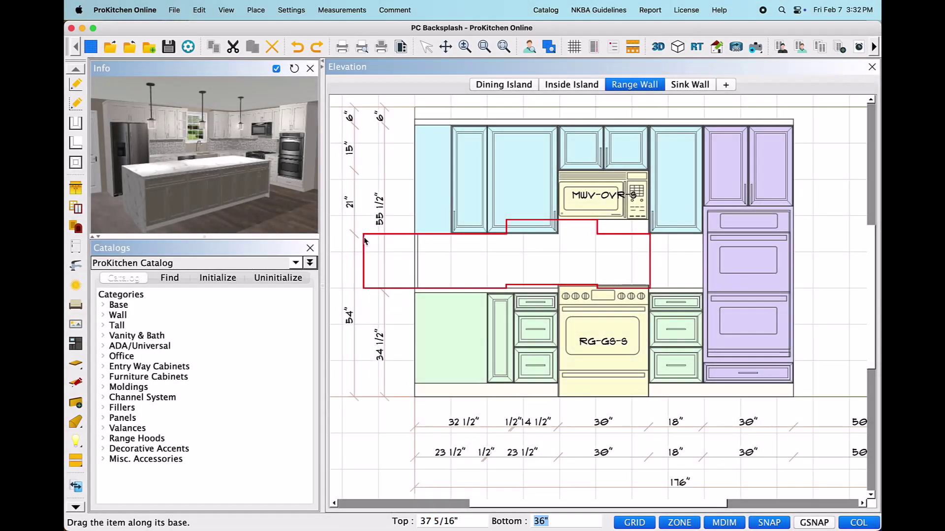
{"action": "left_click", "coordinate": [365, 240]}
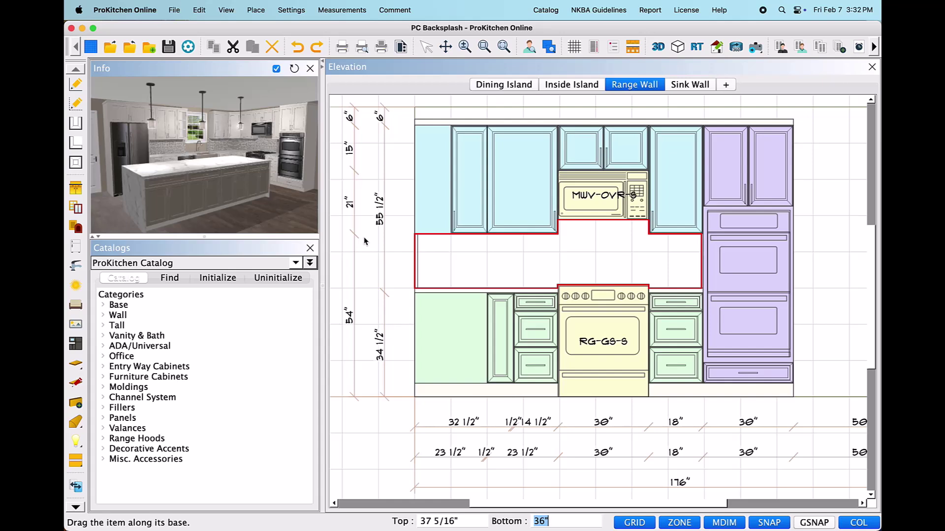
Step: Try to rotate the range wall backsplash
{"action": "right_click", "coordinate": [526, 248]}
{"action": "mouse_move", "coordinate": [581, 270]}
{"action": "left_click", "coordinate": [652, 284]}
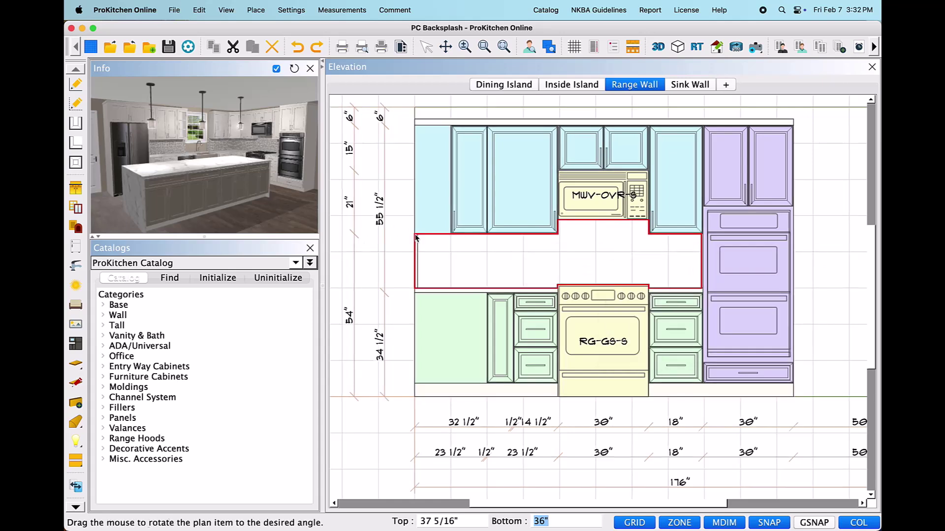
{"action": "left_click", "coordinate": [497, 250]}
Step: Try to lower the range wall backsplash to about 28 13/16" from the bottom, then cancel the move
{"action": "right_click", "coordinate": [498, 251]}
{"action": "mouse_move", "coordinate": [536, 269]}
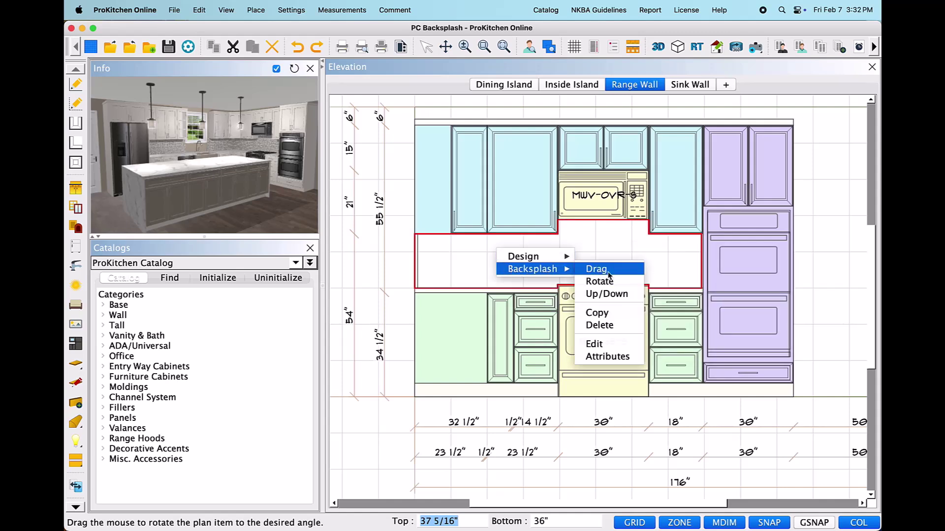
{"action": "left_click", "coordinate": [634, 294]}
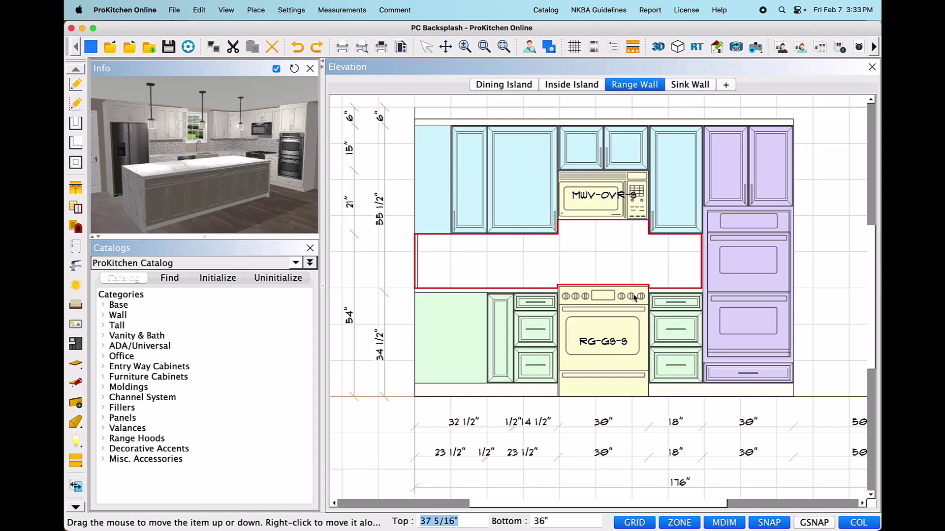
{"action": "left_click_drag", "start_coordinate": [634, 297], "coordinate": [630, 273]}
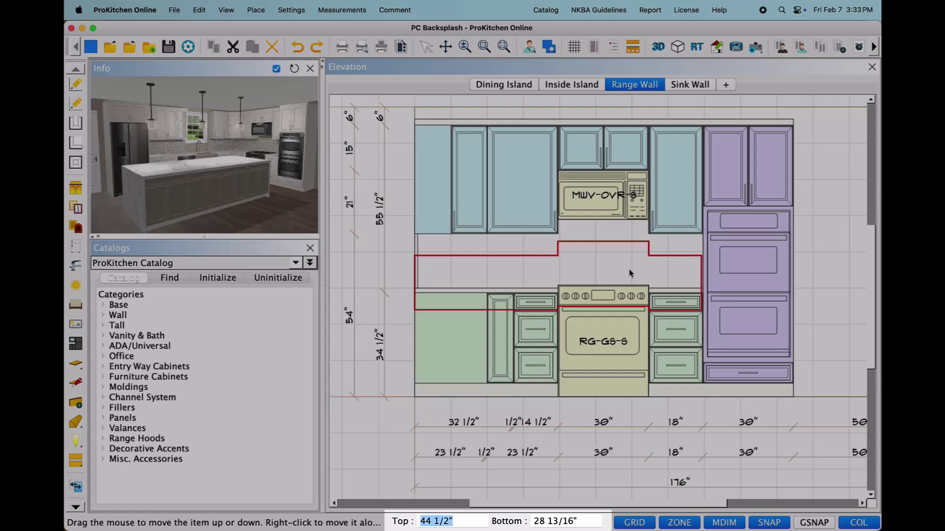
{"action": "key", "text": "Tab"}
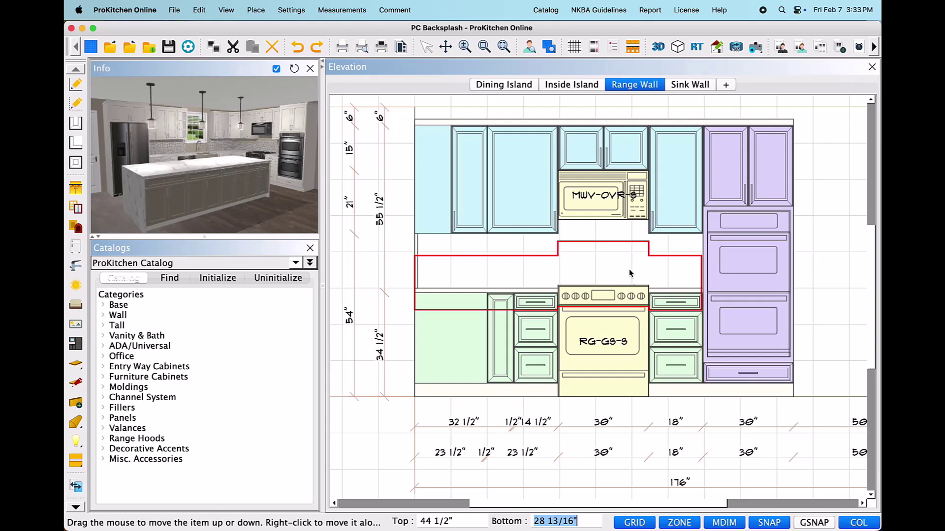
{"action": "key", "text": "Escape"}
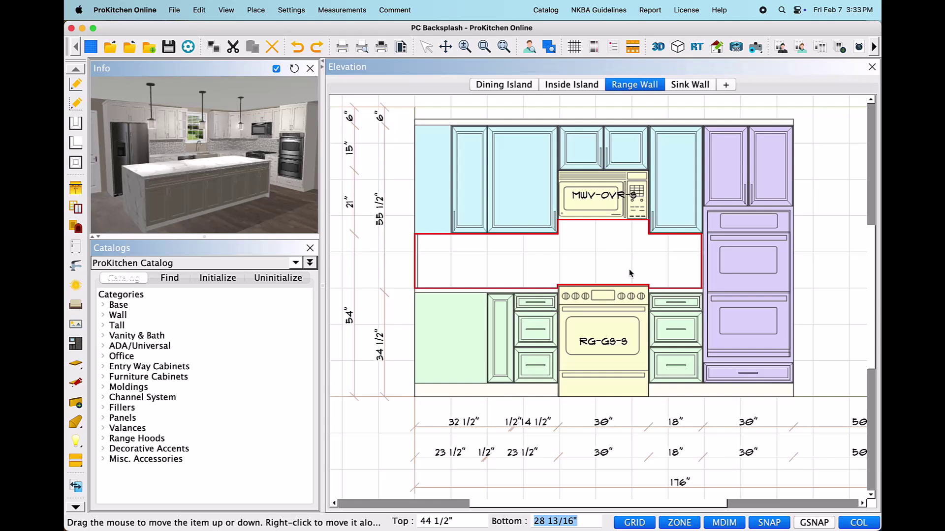
Step: Copy the range wall backsplash and place the copy lower down, starting at the range's right side, about 10 5/8" from the bottom
{"action": "right_click", "coordinate": [630, 274]}
{"action": "mouse_move", "coordinate": [664, 290]}
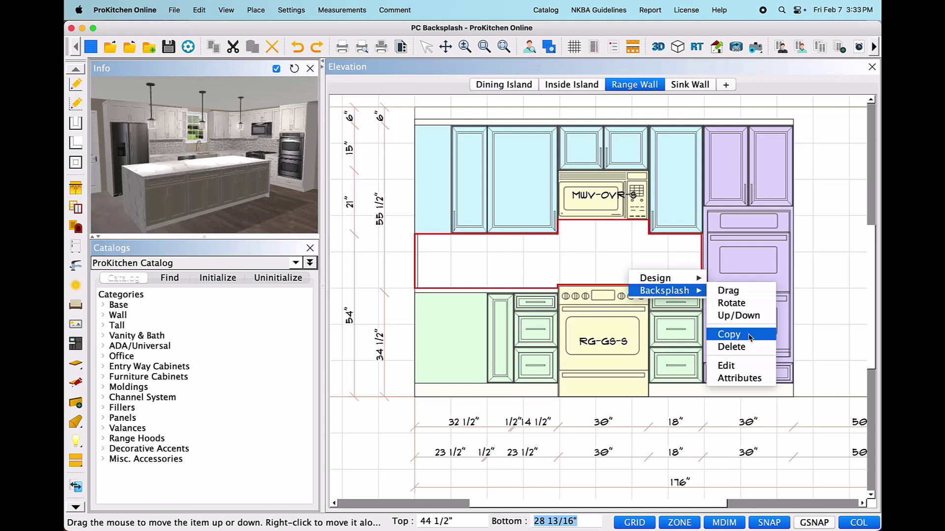
{"action": "left_click", "coordinate": [749, 336]}
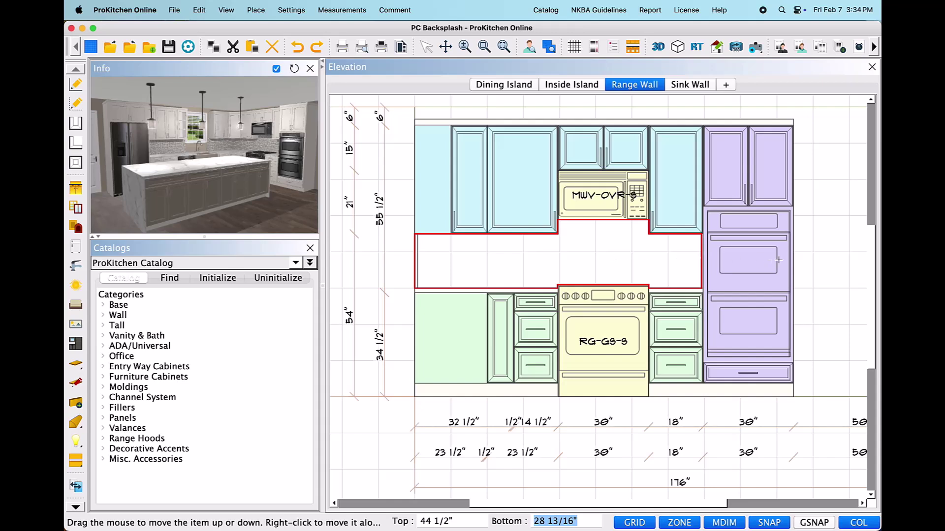
{"action": "left_click", "coordinate": [805, 261]}
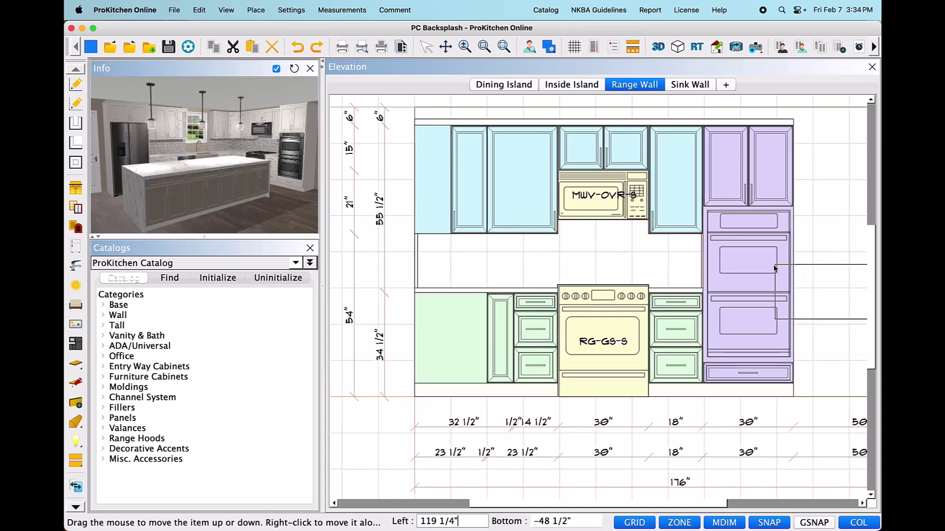
{"action": "left_click", "coordinate": [649, 313]}
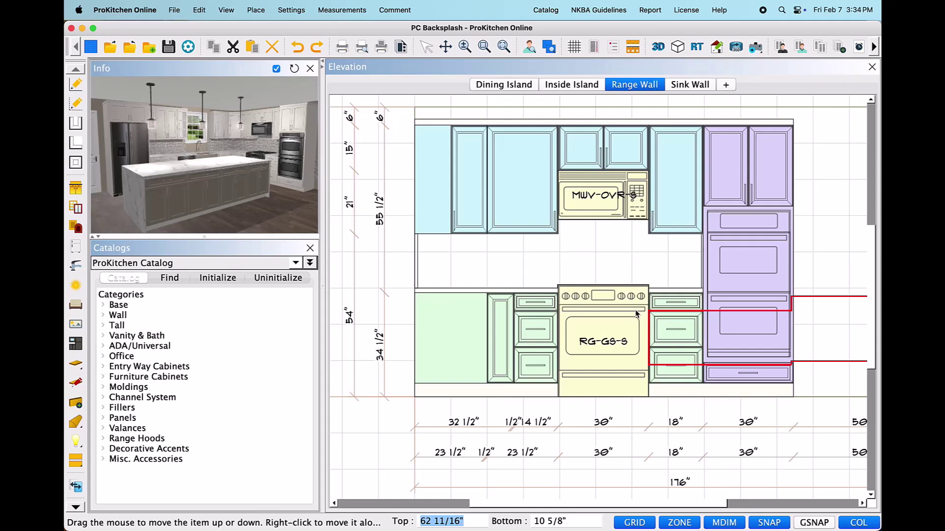
Step: Delete the copied backsplash that overlaps the base cabinets and the tall oven cabinet
{"action": "right_click", "coordinate": [799, 316]}
{"action": "mouse_move", "coordinate": [809, 334]}
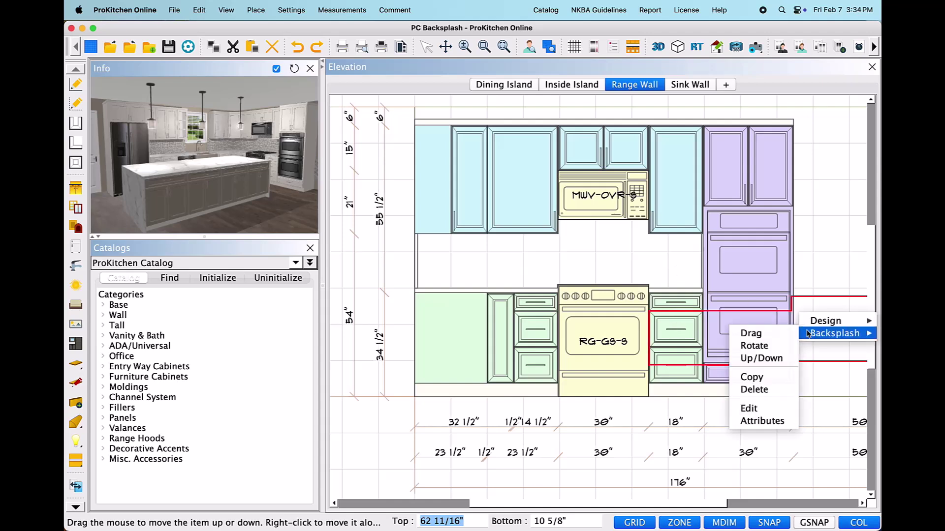
{"action": "left_click", "coordinate": [784, 390]}
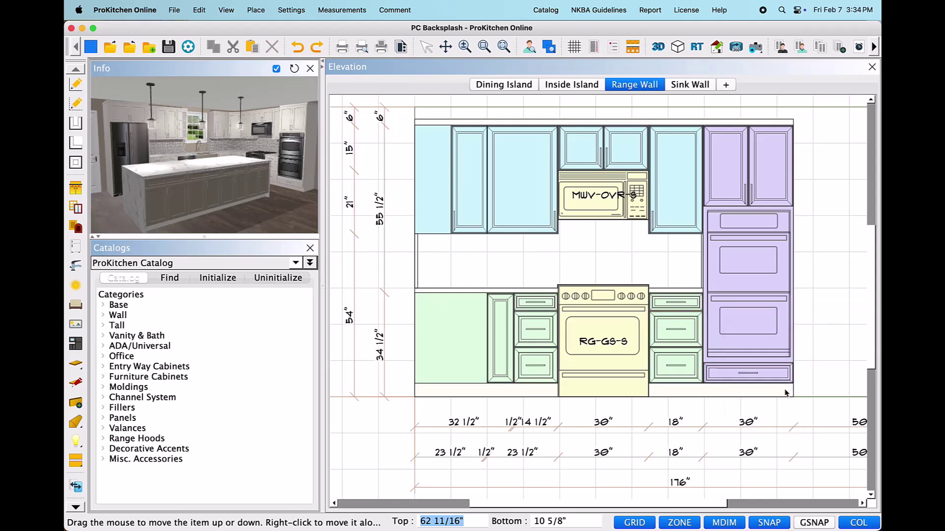
Step: Edit the range wall backsplash, moving its left edge slightly inward to the adjoining wall's backsplash and setting its upper-left corner in line
{"action": "right_click", "coordinate": [518, 255]}
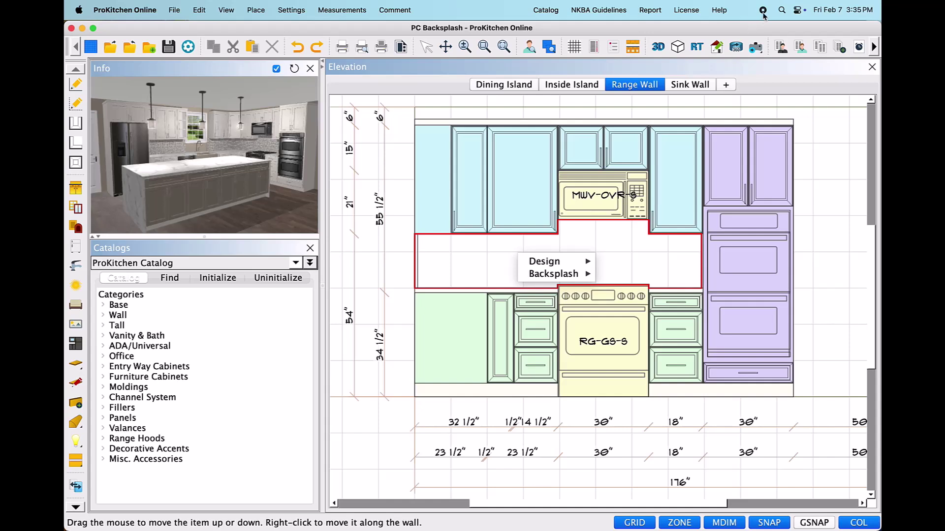
{"action": "left_click", "coordinate": [574, 266]}
{"action": "right_click", "coordinate": [573, 266]}
{"action": "mouse_move", "coordinate": [635, 278]}
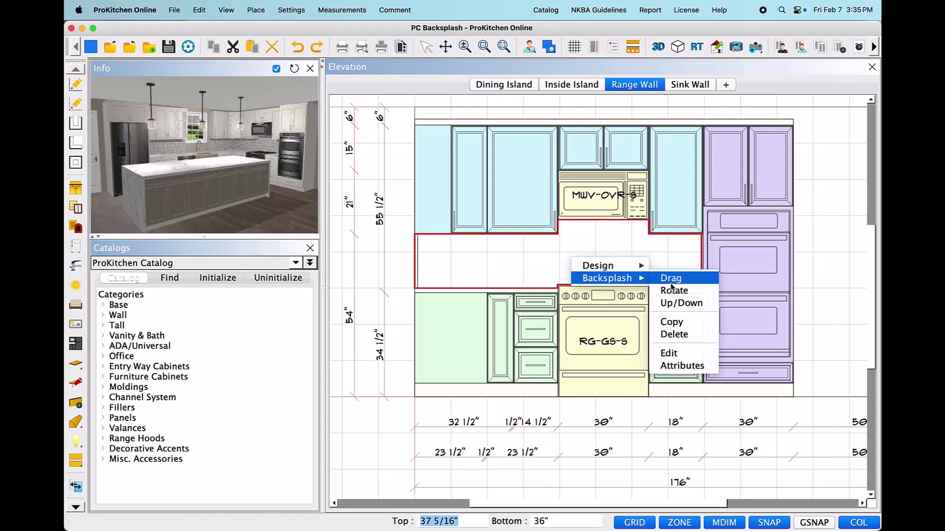
{"action": "left_click", "coordinate": [691, 355]}
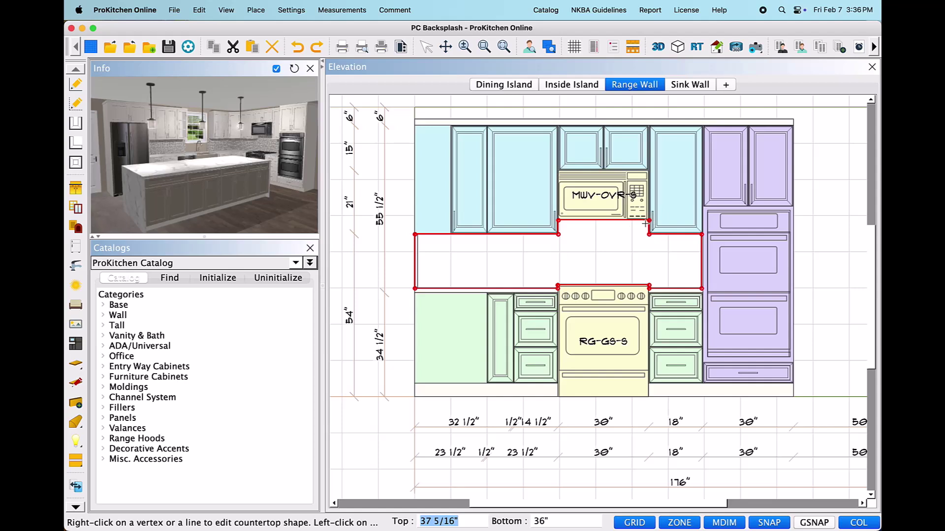
{"action": "left_click", "coordinate": [415, 258]}
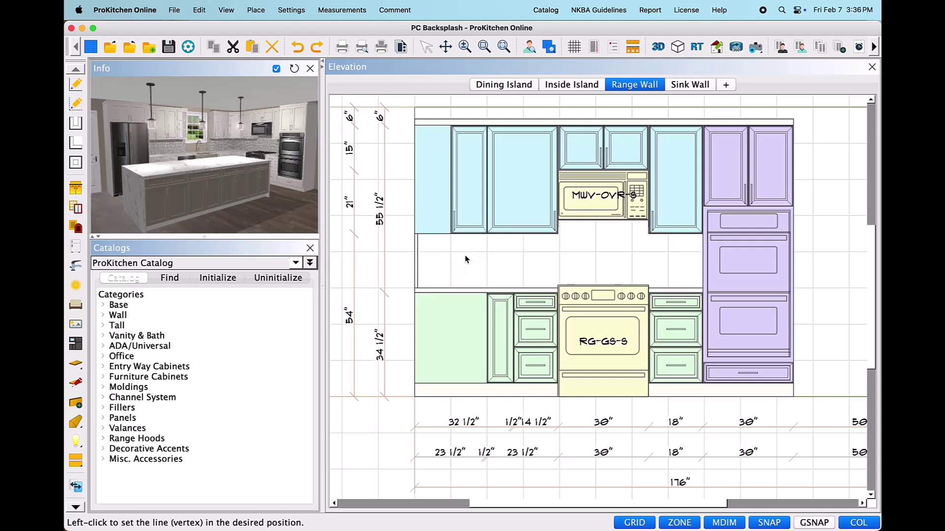
{"action": "left_click", "coordinate": [416, 254]}
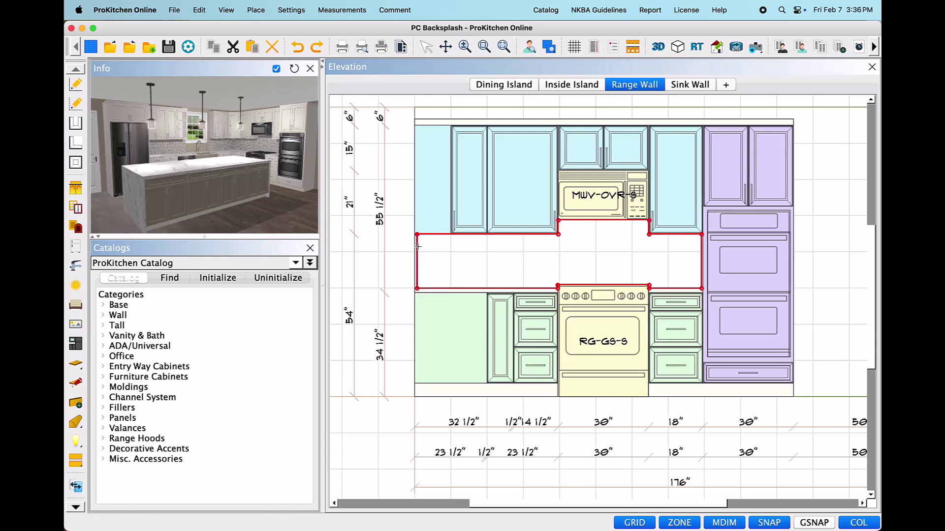
{"action": "left_click", "coordinate": [417, 235]}
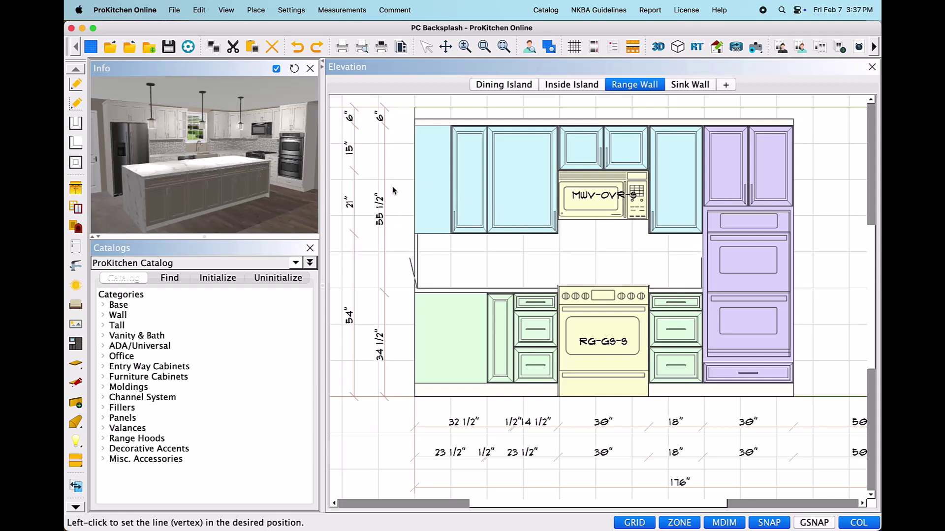
{"action": "left_click", "coordinate": [416, 236]}
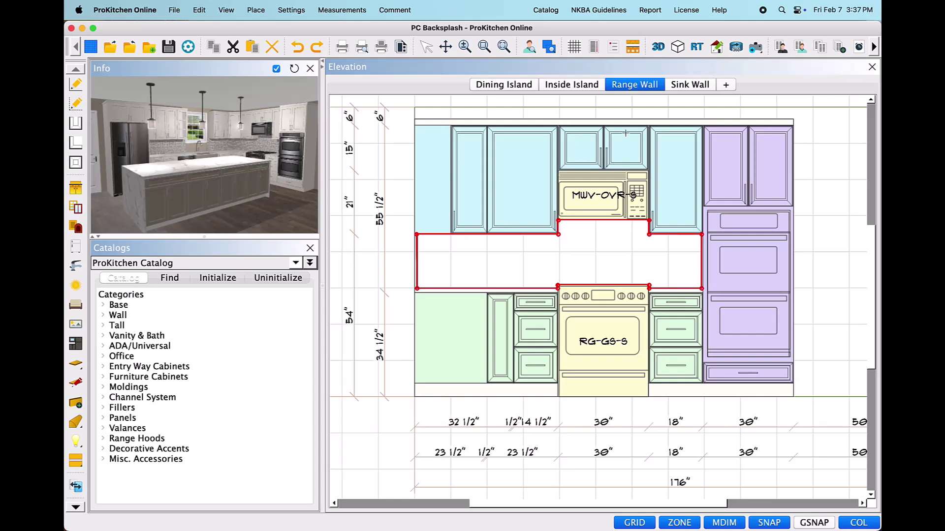
Step: Show the Sink Wall elevation and delete the backsplash section between the refrigerator and the window
{"action": "left_click", "coordinate": [684, 87]}
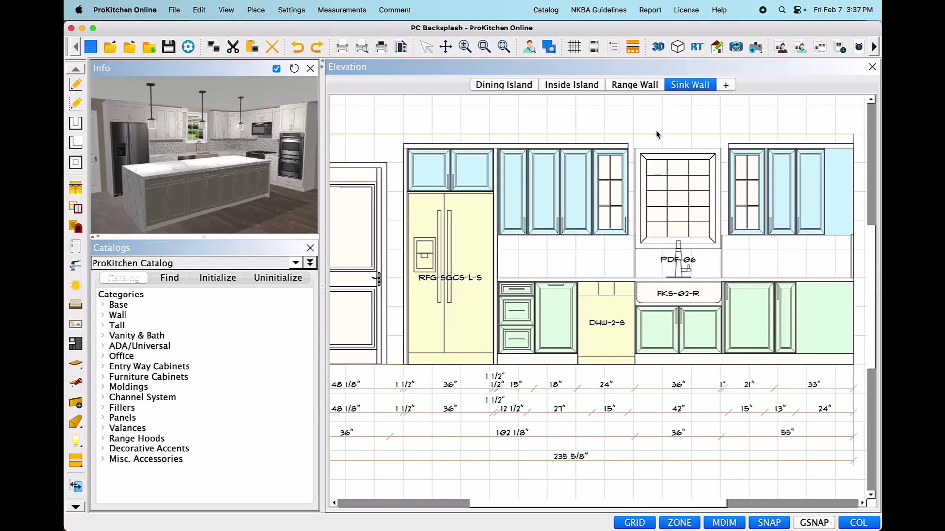
{"action": "right_click", "coordinate": [579, 253]}
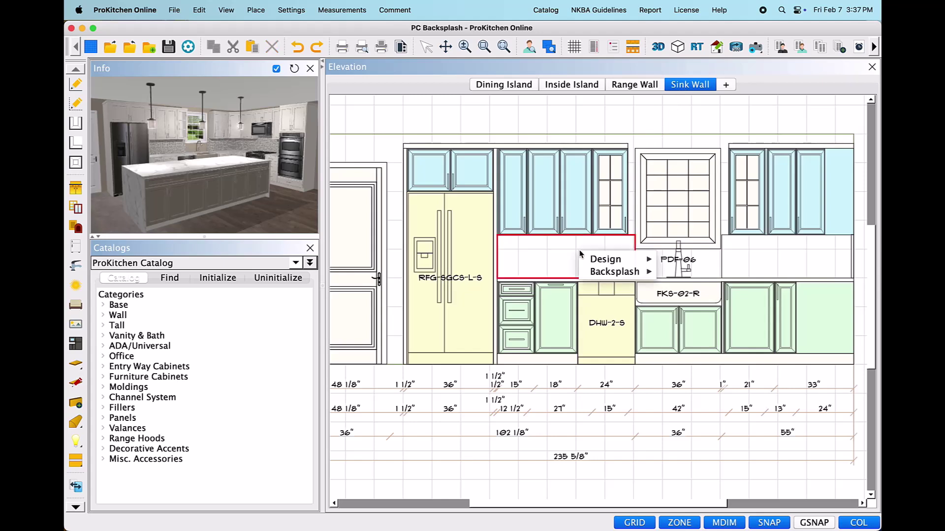
{"action": "mouse_move", "coordinate": [621, 272]}
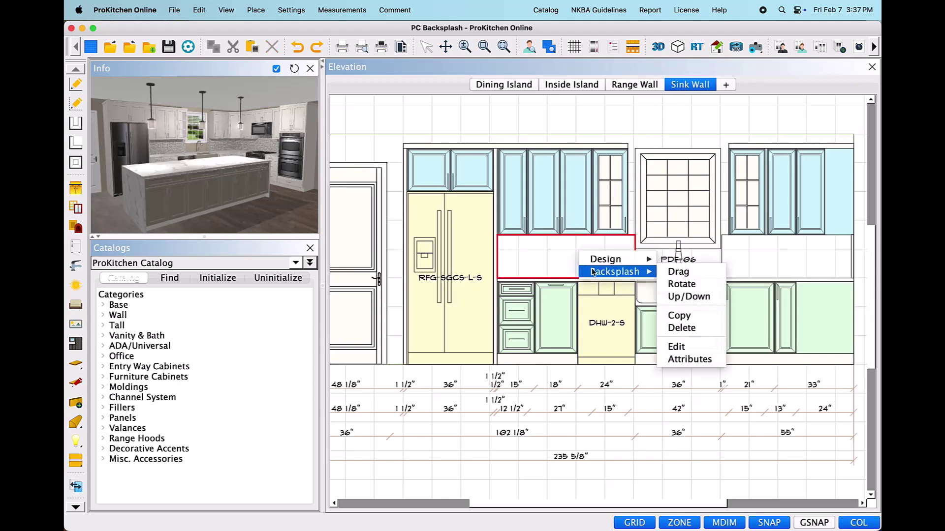
{"action": "left_click", "coordinate": [709, 334]}
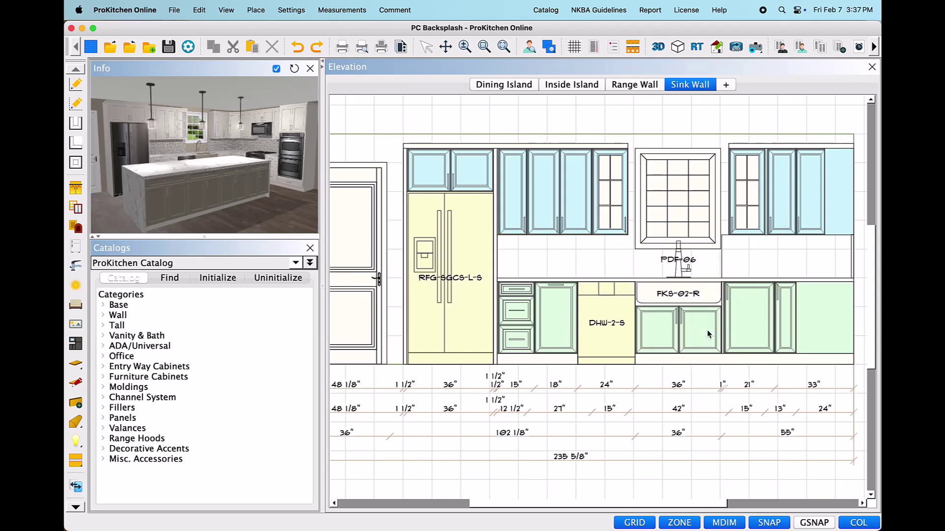
Step: Edit the remaining sink wall backsplash and extend its left edge past the window to the refrigerator panel
{"action": "right_click", "coordinate": [774, 258]}
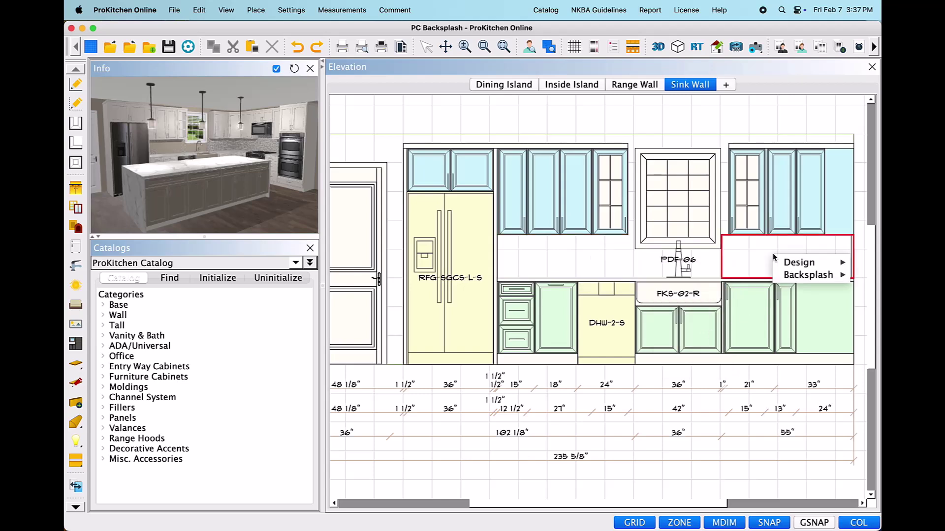
{"action": "mouse_move", "coordinate": [783, 276]}
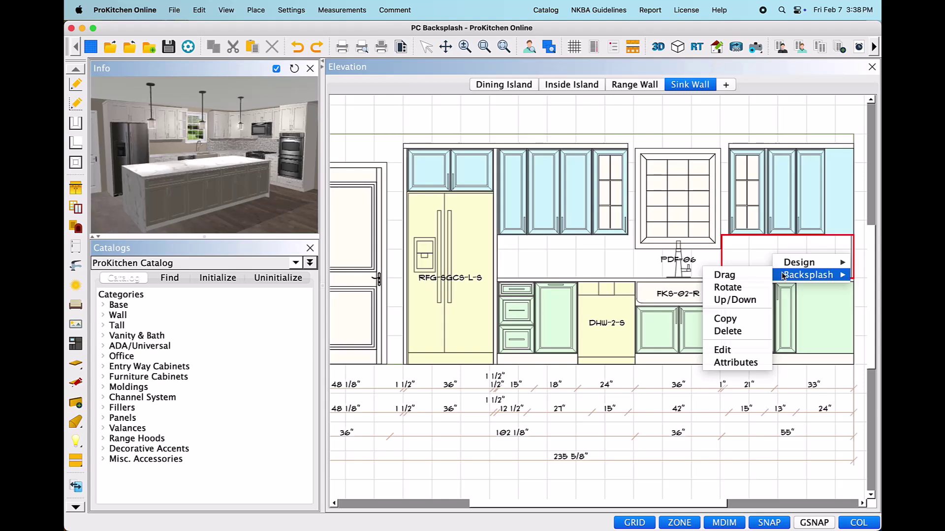
{"action": "left_click", "coordinate": [741, 350]}
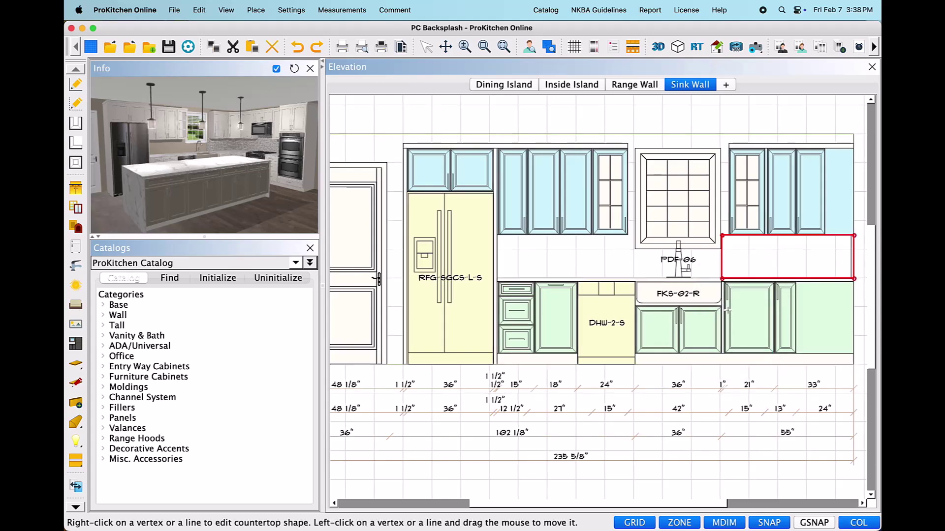
{"action": "left_click", "coordinate": [721, 260]}
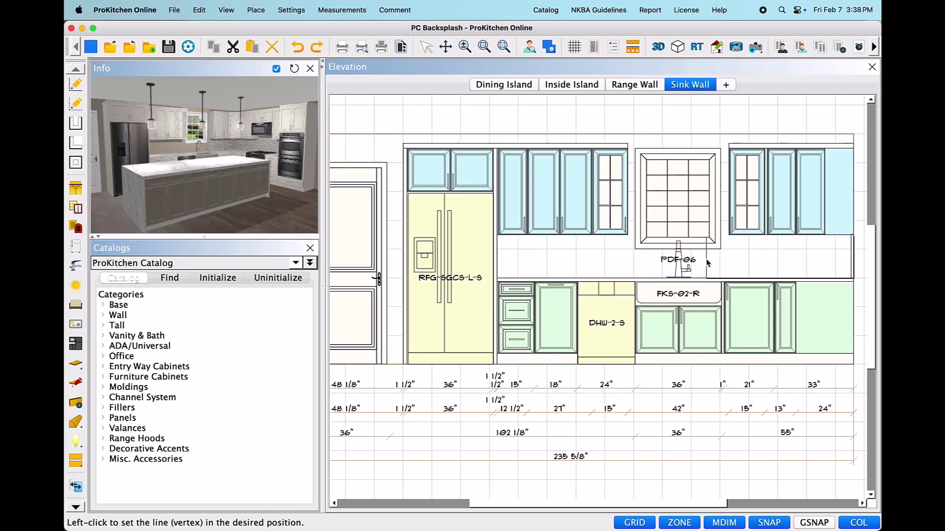
{"action": "left_click", "coordinate": [497, 256]}
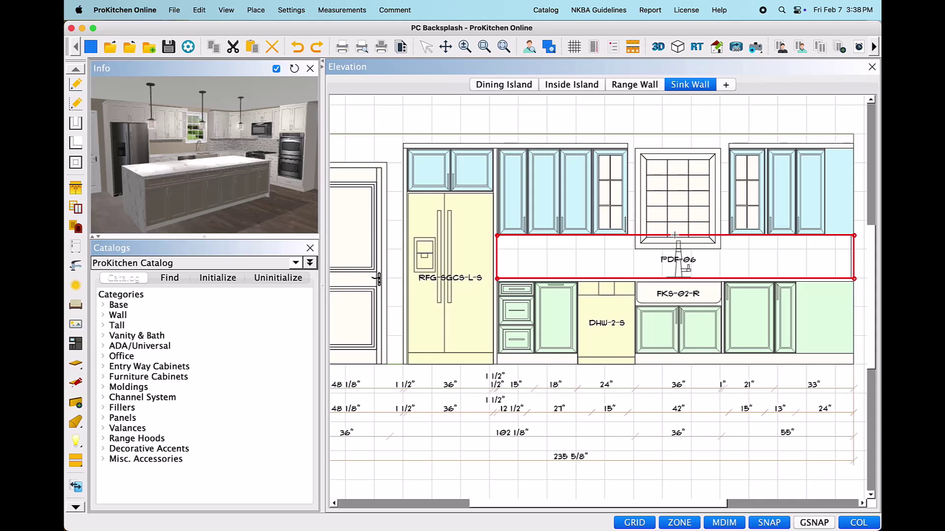
Step: Extrude a notch in the sink wall backsplash's top edge around the lower part of the window frame, and finish editing
{"action": "right_click", "coordinate": [674, 235]}
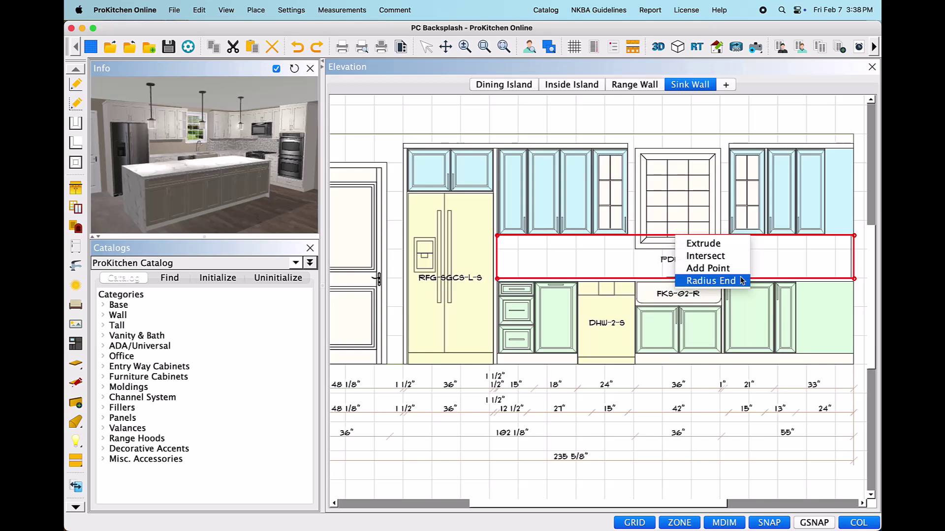
{"action": "left_click", "coordinate": [735, 248]}
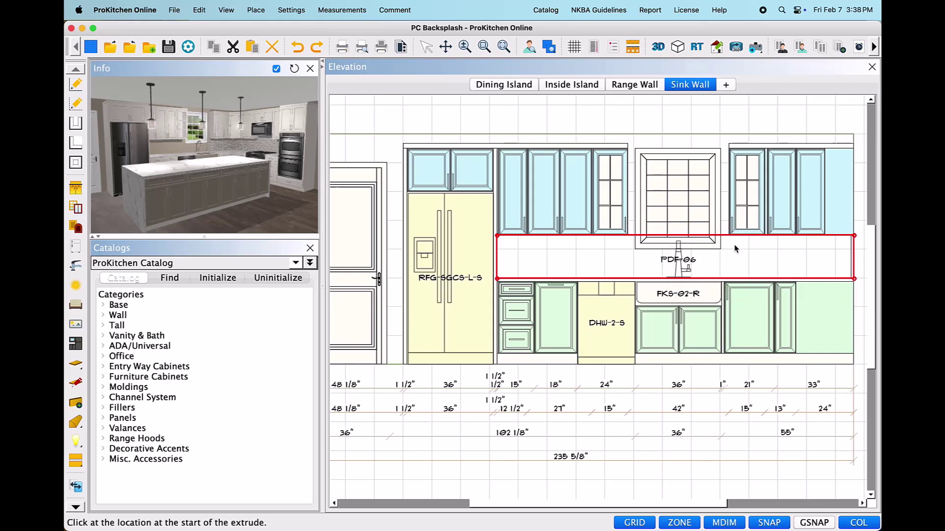
{"action": "left_click", "coordinate": [636, 238]}
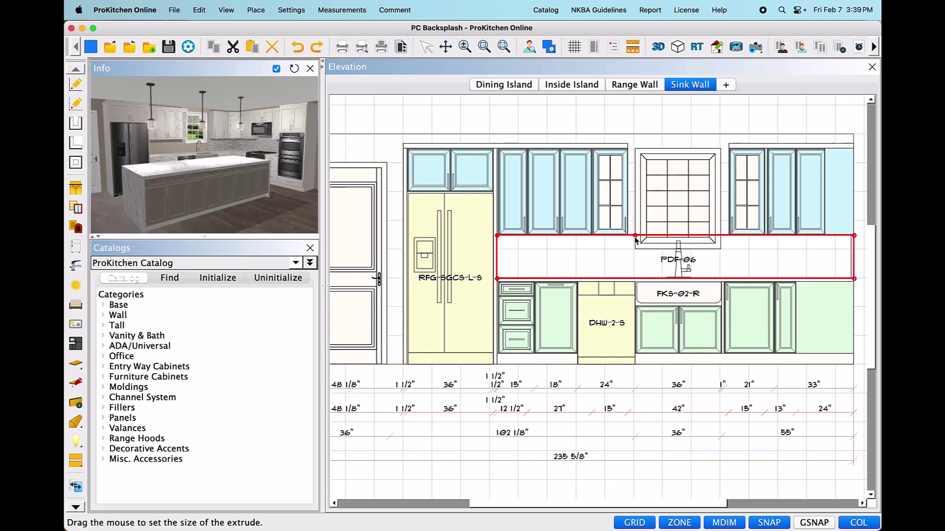
{"action": "left_click_drag", "start_coordinate": [635, 242], "coordinate": [722, 251]}
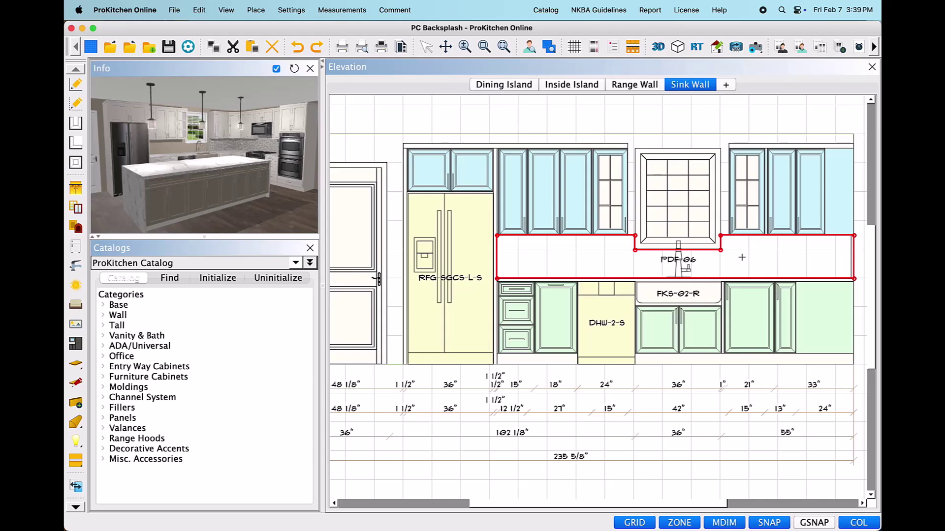
{"action": "key", "text": "Escape"}
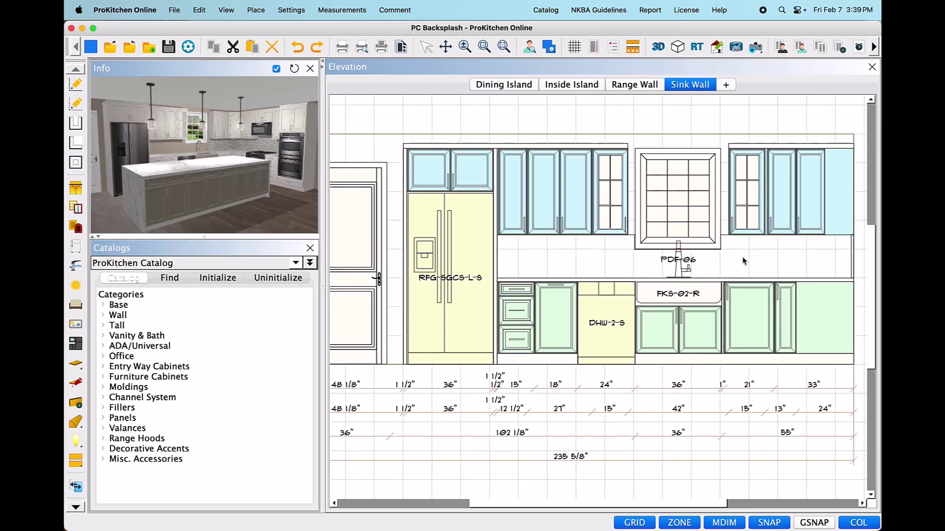
Step: Return to the Range Wall elevation, edit its backsplash and move the upper-left corner up over the leftmost wall cabinet
{"action": "left_click", "coordinate": [646, 86]}
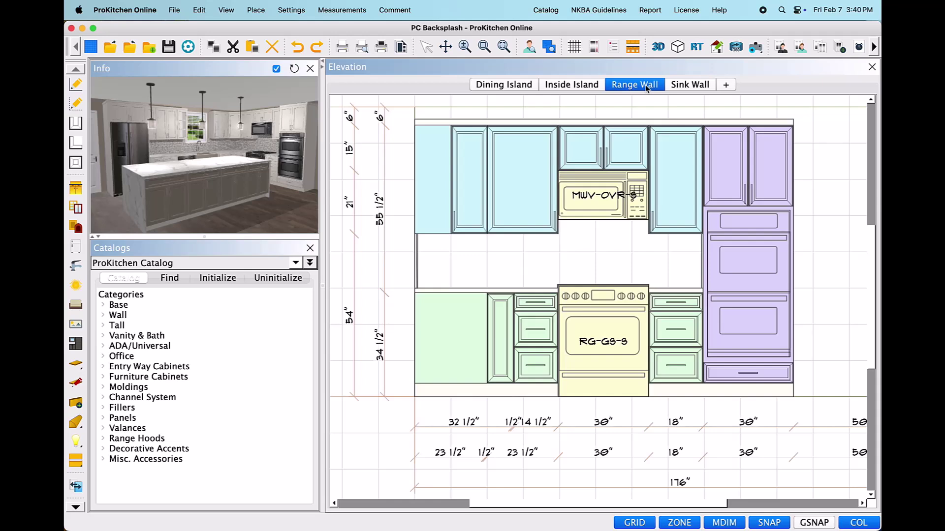
{"action": "right_click", "coordinate": [536, 258]}
{"action": "mouse_move", "coordinate": [547, 278]}
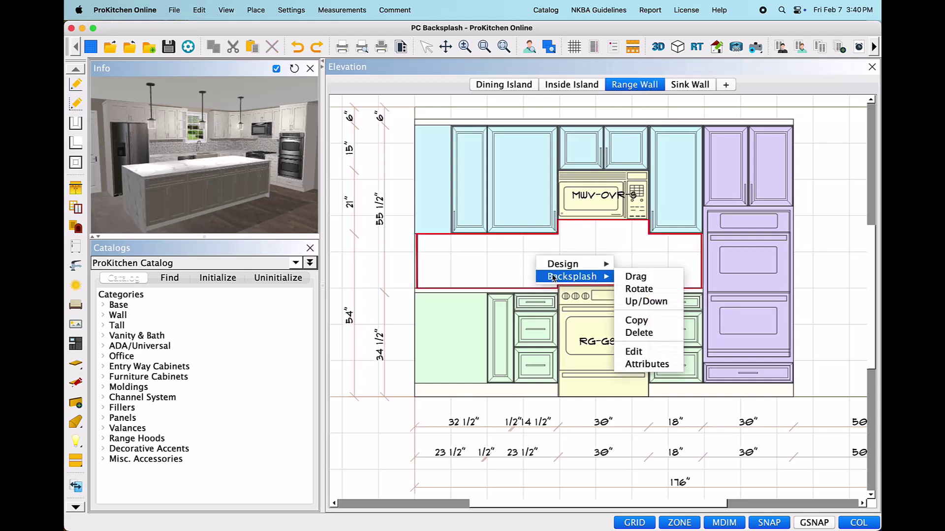
{"action": "left_click", "coordinate": [634, 351]}
{"action": "left_click", "coordinate": [417, 234]}
{"action": "left_click", "coordinate": [430, 193]}
Step: Add a point on the backsplash's sloped top line and move it out beyond the wall's left end
{"action": "right_click", "coordinate": [474, 204]}
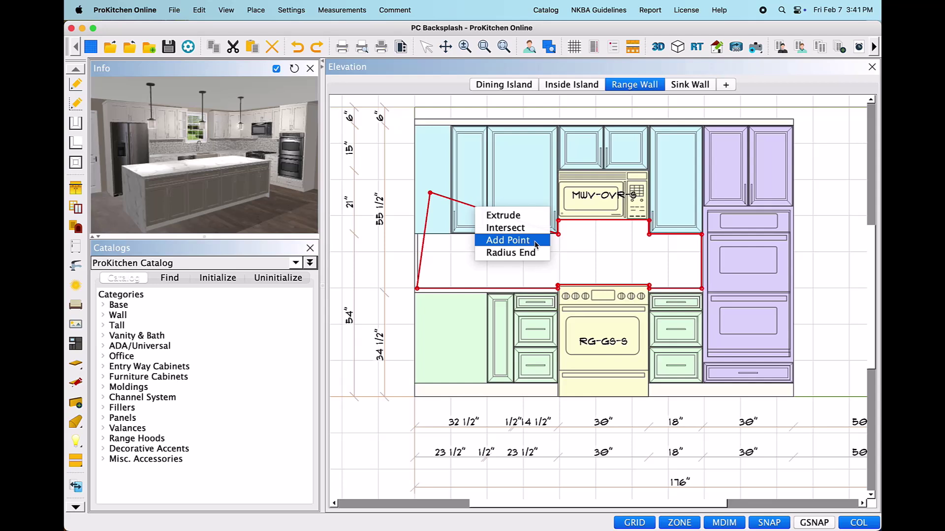
{"action": "left_click", "coordinate": [535, 245]}
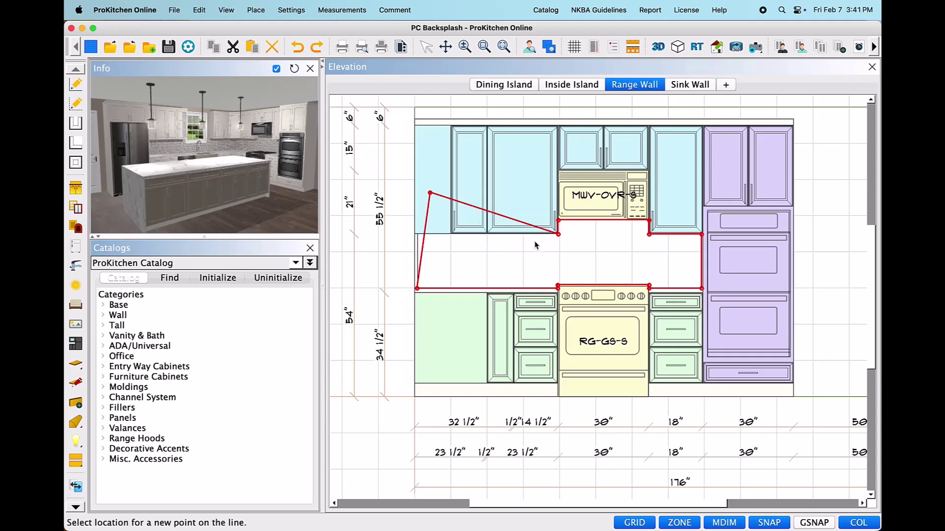
{"action": "left_click", "coordinate": [480, 210]}
{"action": "left_click", "coordinate": [480, 209]}
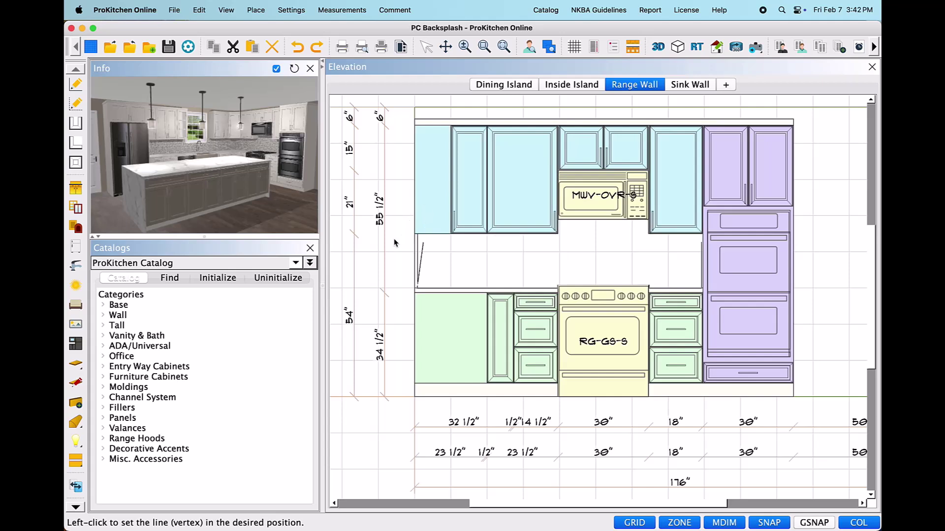
{"action": "left_click", "coordinate": [393, 239]}
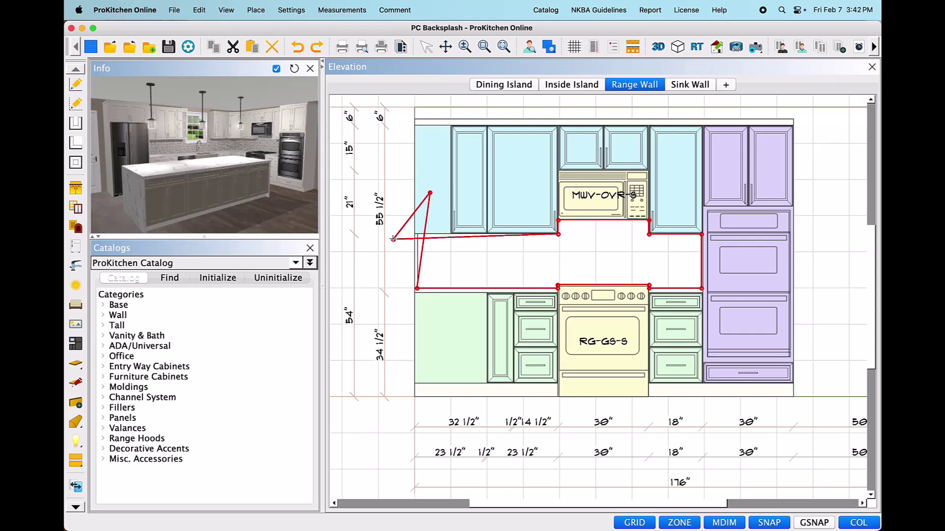
Step: Intersect the backsplash's slanted left line with its sloped top line, and place the resulting corner at the wall cabinet's lower-left corner
{"action": "right_click", "coordinate": [441, 238]}
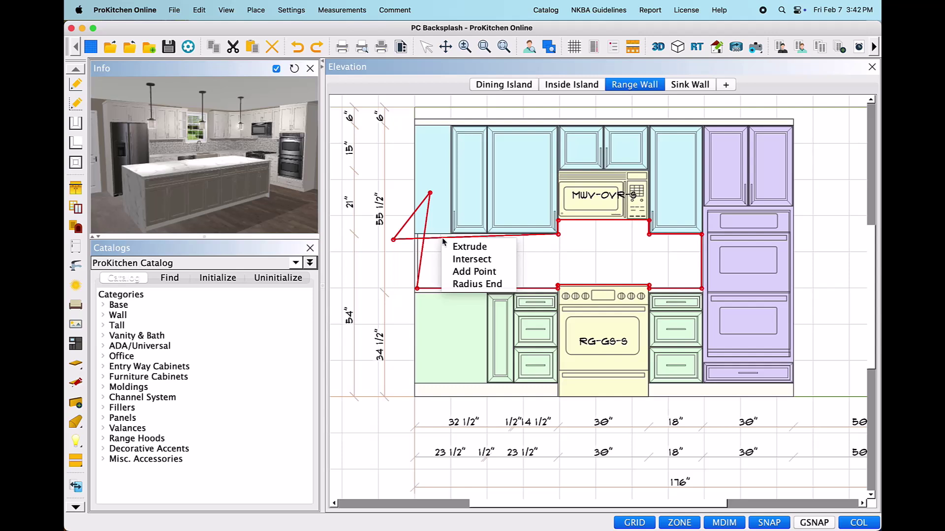
{"action": "left_click", "coordinate": [508, 259]}
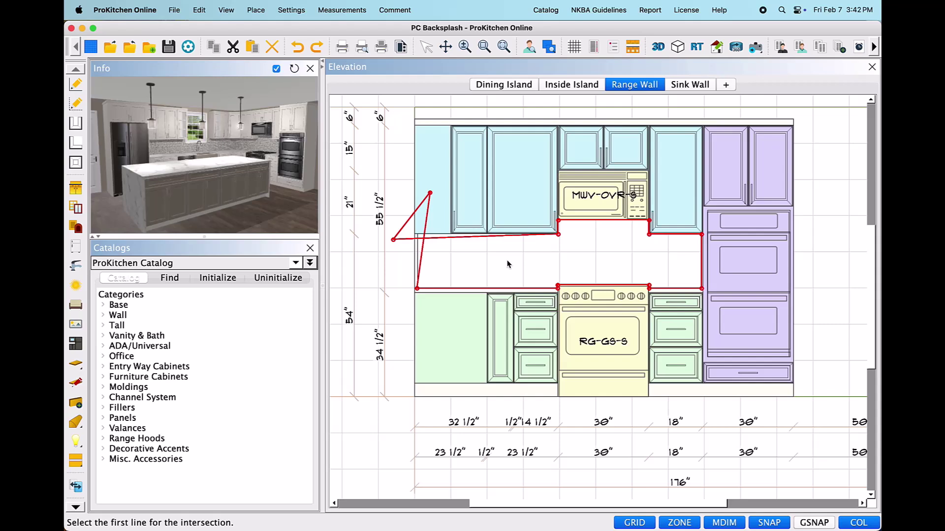
{"action": "left_click", "coordinate": [427, 221]}
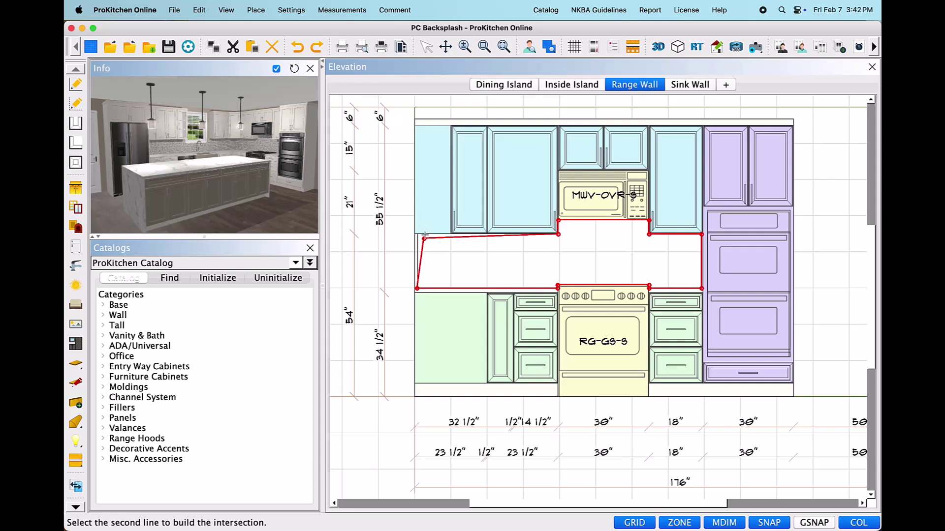
{"action": "left_click", "coordinate": [425, 237]}
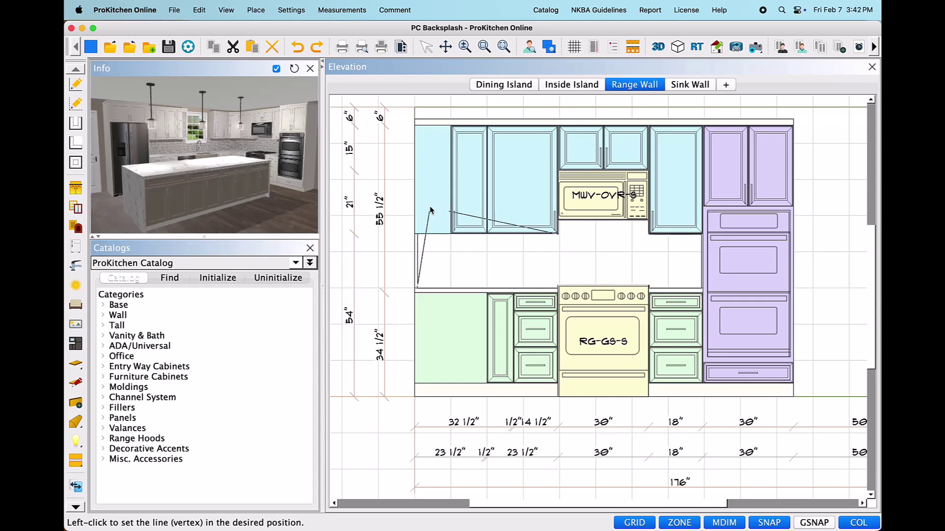
{"action": "left_click", "coordinate": [418, 236]}
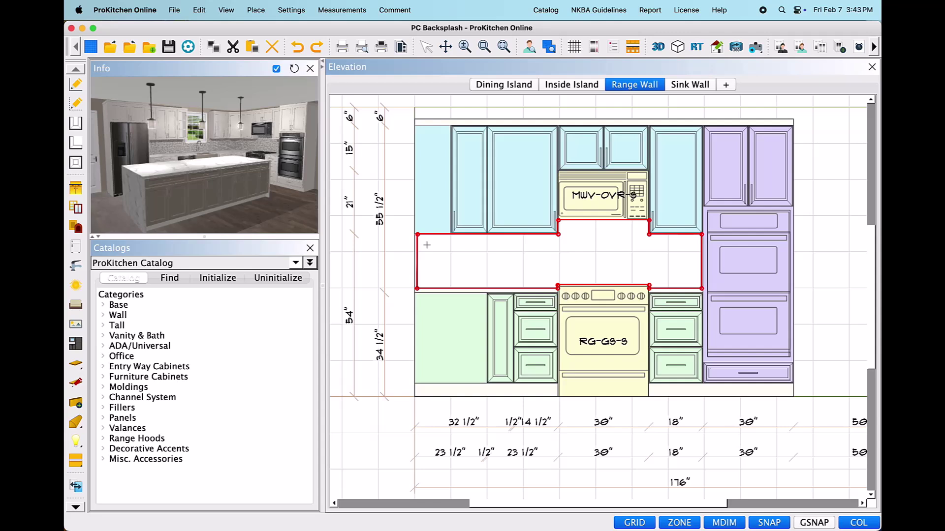
Step: Add a radius end to the backsplash's bottom line above the range and lower its peak to make a shallower arc
{"action": "right_click", "coordinate": [600, 285]}
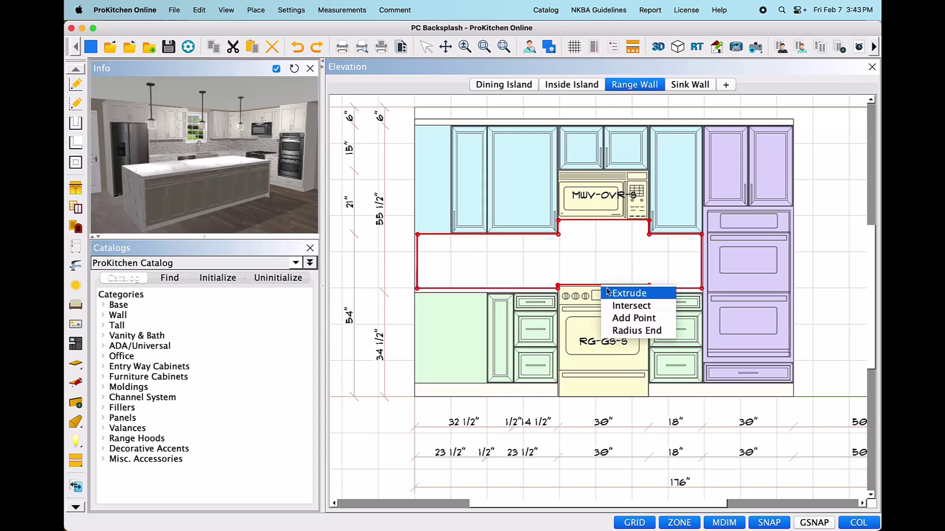
{"action": "left_click", "coordinate": [670, 335]}
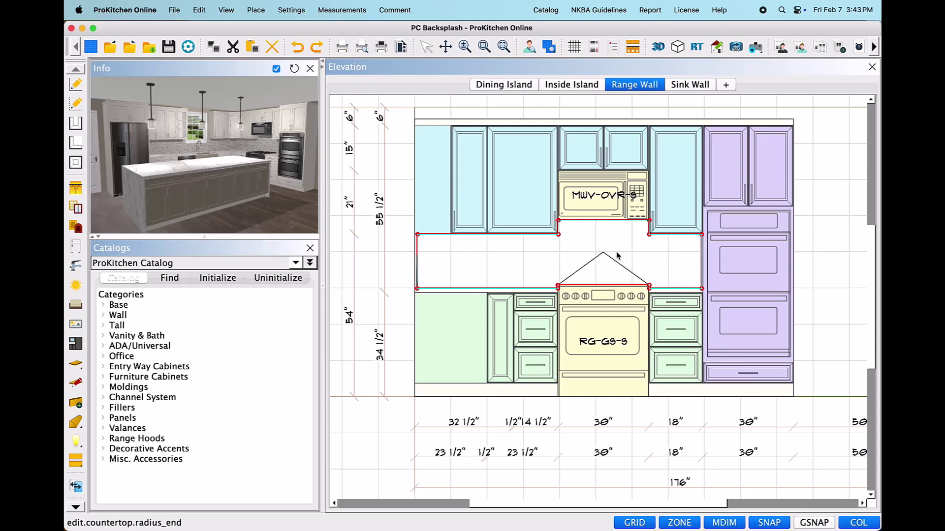
{"action": "left_click", "coordinate": [615, 253]}
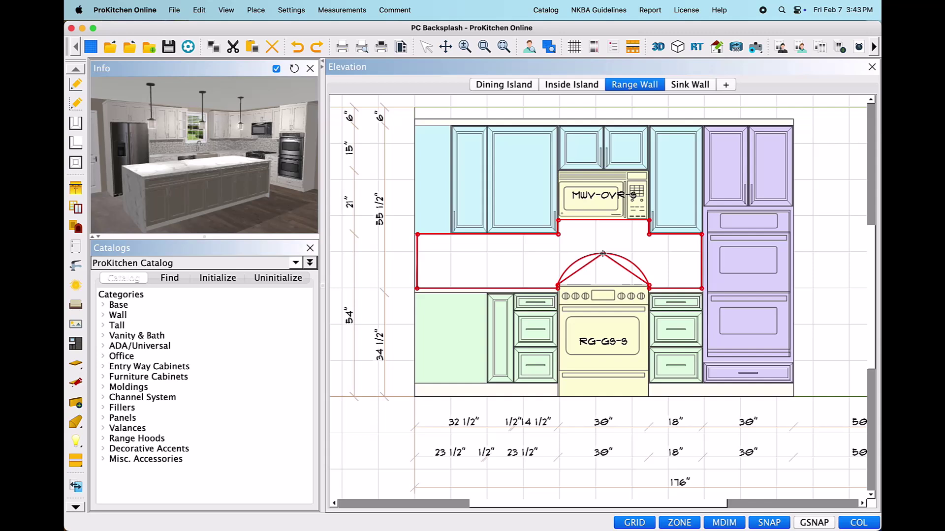
{"action": "left_click", "coordinate": [603, 254]}
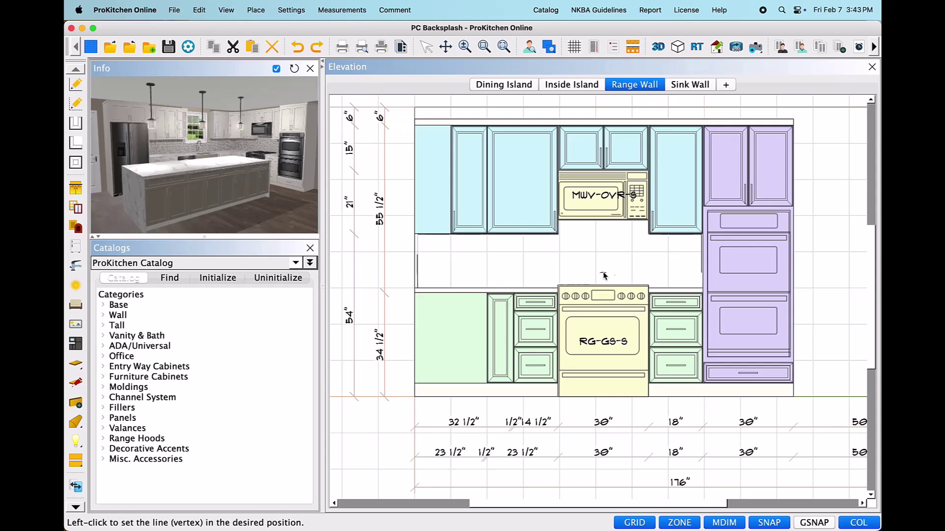
{"action": "left_click", "coordinate": [603, 273]}
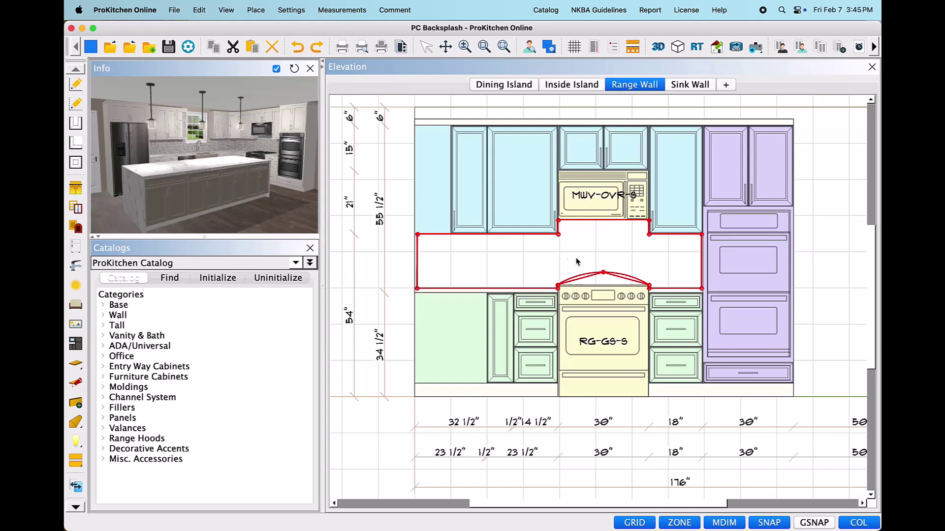
Step: Cut a rectangular notch into the backsplash's upper-left corner
{"action": "right_click", "coordinate": [419, 239]}
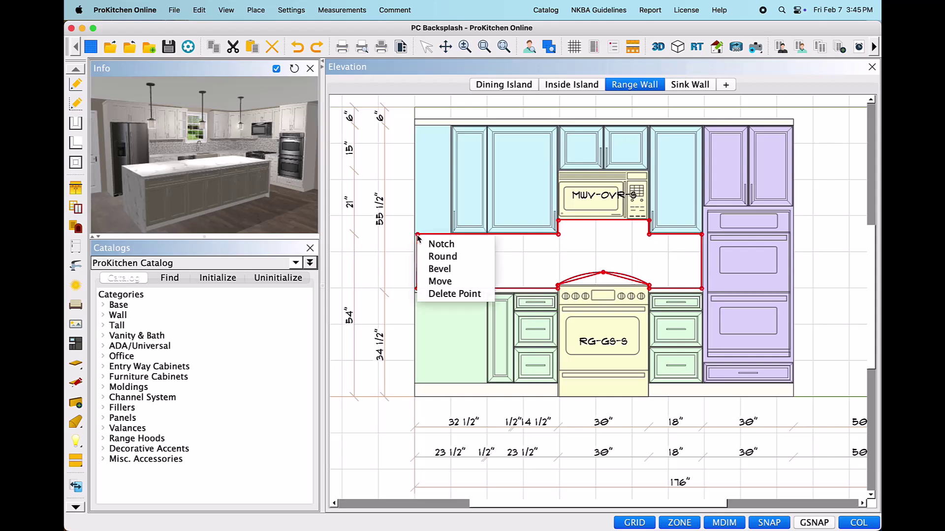
{"action": "left_click", "coordinate": [476, 247]}
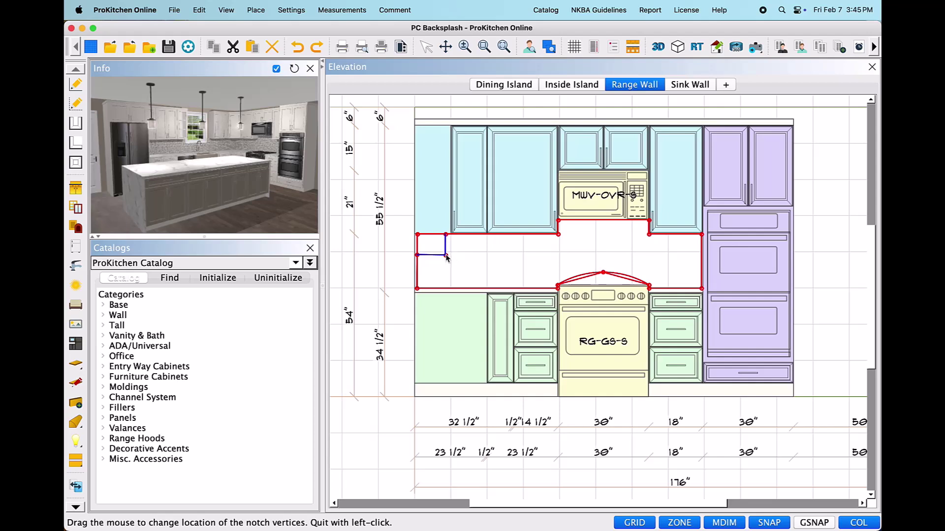
{"action": "left_click", "coordinate": [446, 255]}
Step: Round the backsplash's lower-left corner with a large curve reaching nearly up to the notch
{"action": "right_click", "coordinate": [417, 287]}
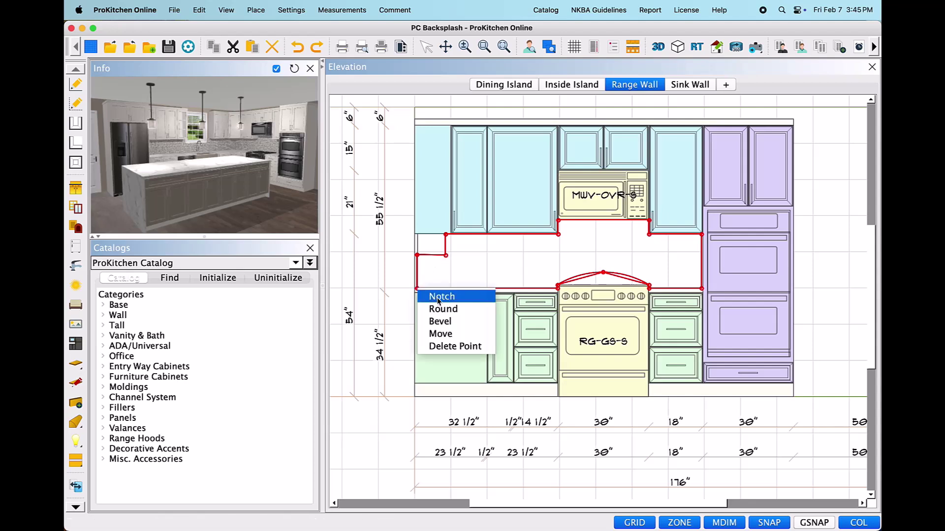
{"action": "left_click", "coordinate": [474, 310]}
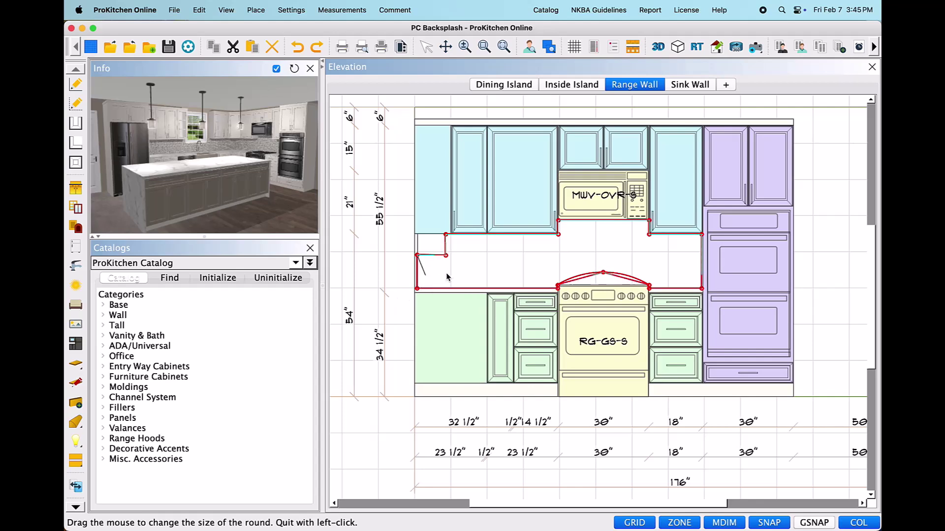
{"action": "left_click", "coordinate": [428, 284]}
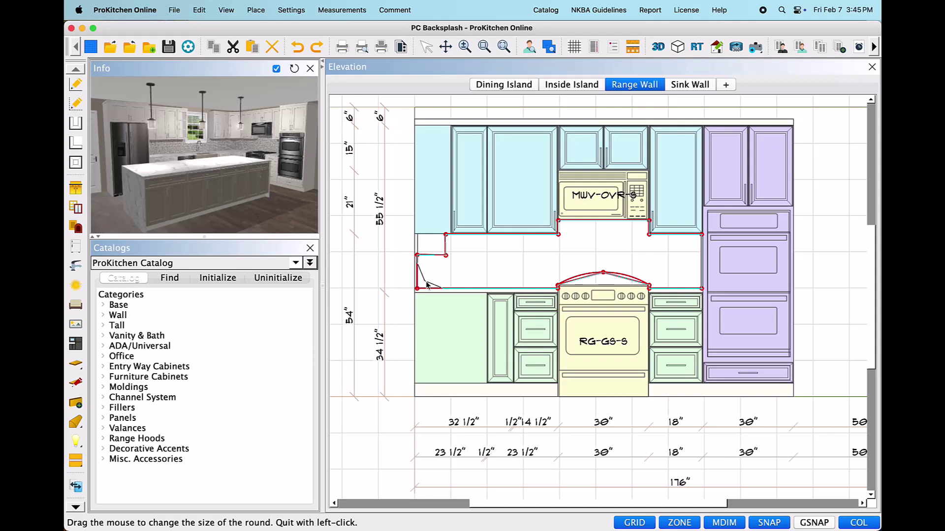
{"action": "left_click", "coordinate": [425, 282]}
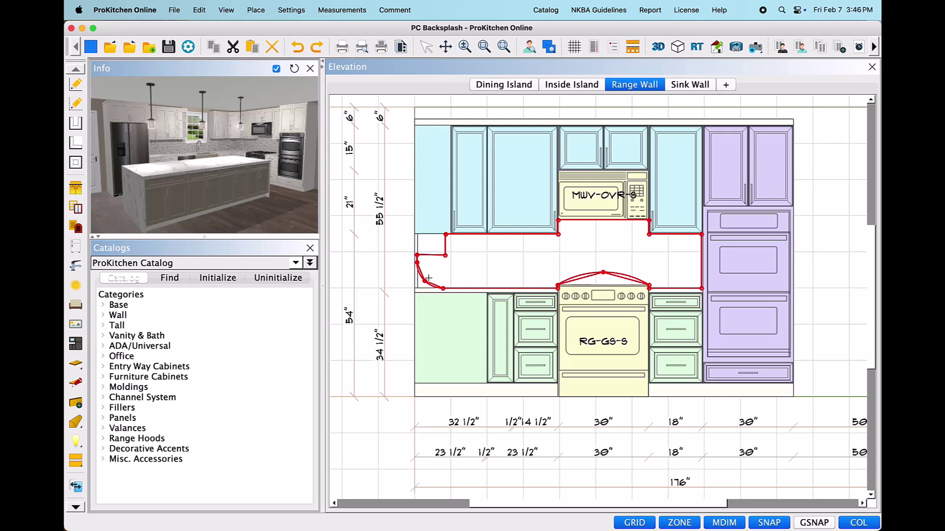
Step: Bevel the backsplash's lower-right corner beside the oven cabinet
{"action": "right_click", "coordinate": [700, 288]}
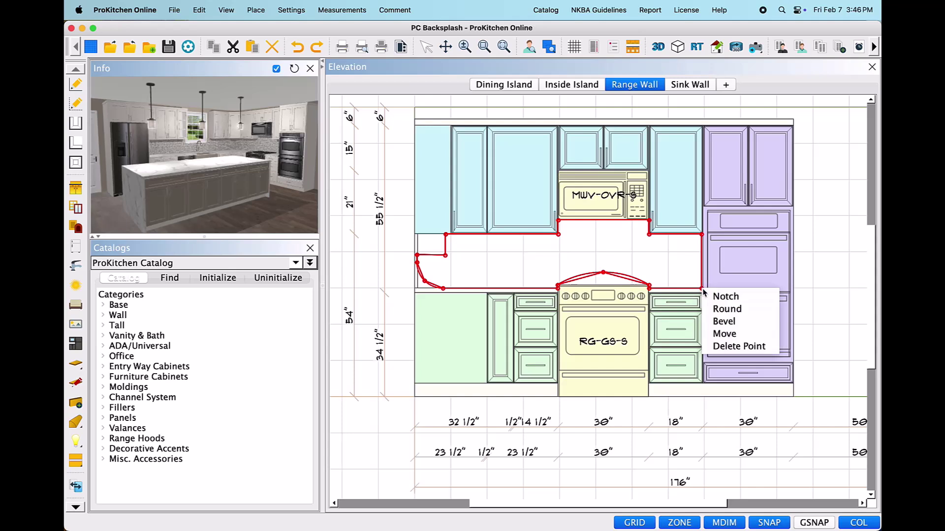
{"action": "left_click", "coordinate": [746, 321]}
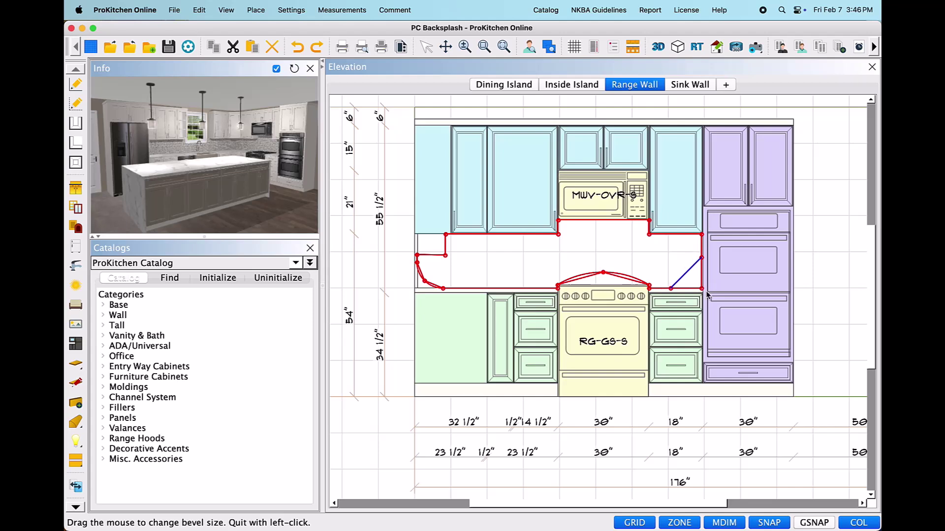
{"action": "left_click", "coordinate": [705, 292]}
Step: Move the backsplash's upper-right corner point slightly inward and down from the wall cabinet's corner
{"action": "right_click", "coordinate": [702, 235]}
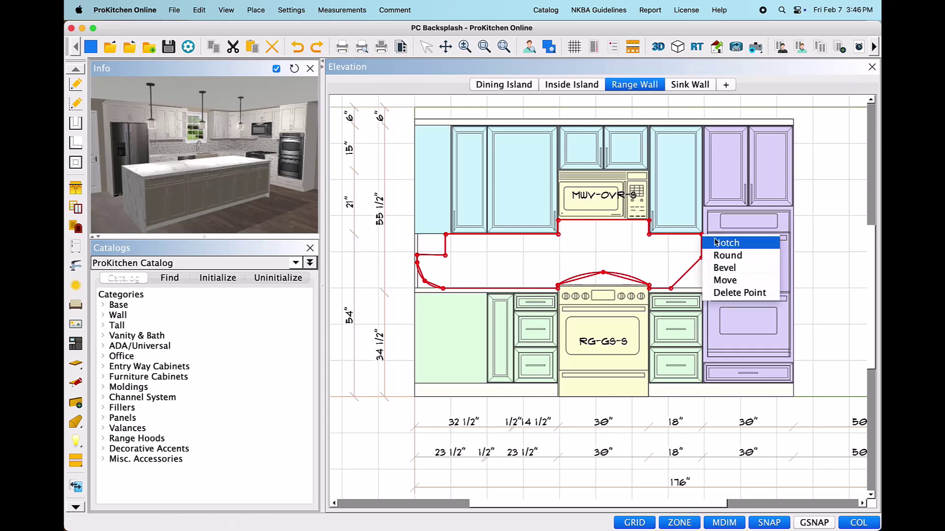
{"action": "left_click", "coordinate": [753, 281]}
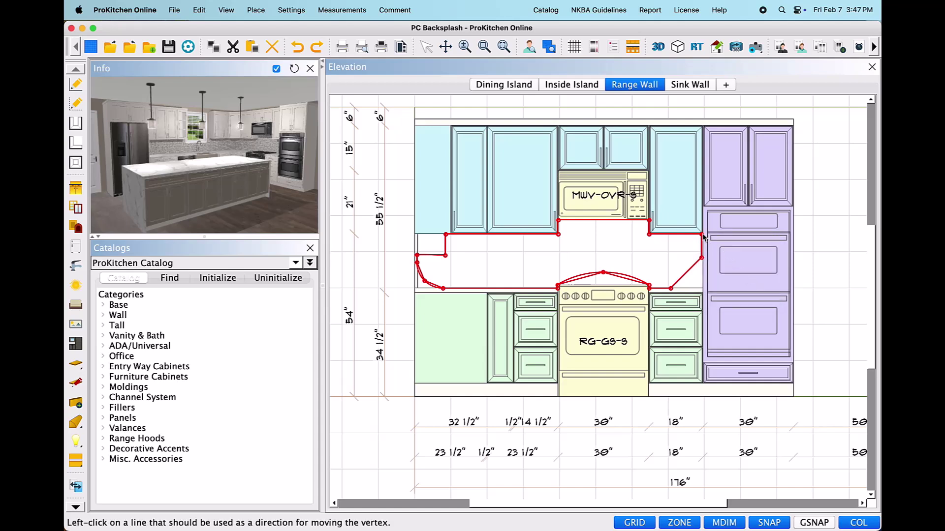
{"action": "left_click", "coordinate": [700, 235]}
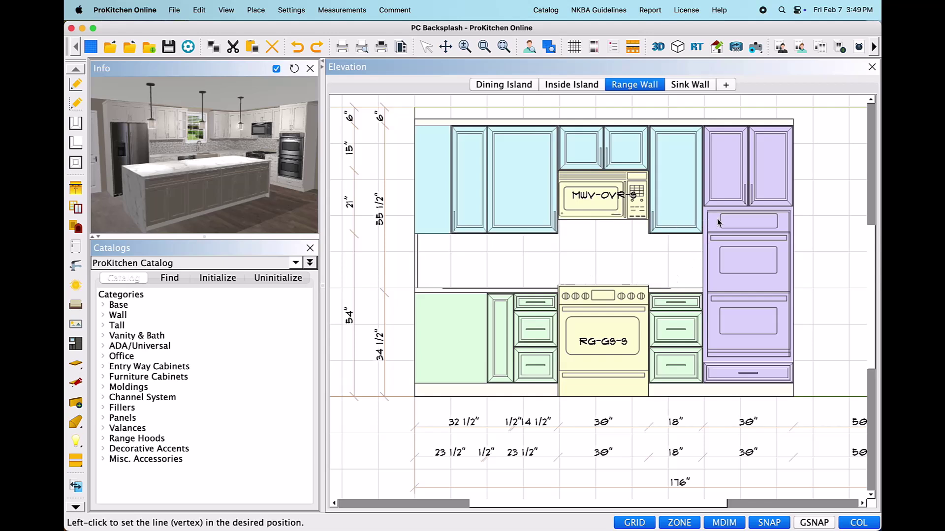
{"action": "double_click", "coordinate": [697, 240]}
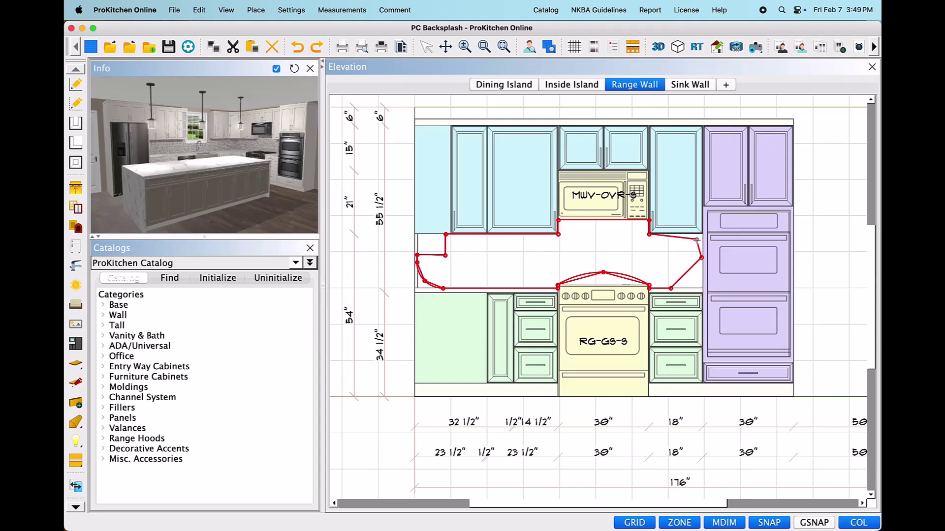
Step: Delete the backsplash's upper-right corner point and finish editing the shape
{"action": "right_click", "coordinate": [696, 241]}
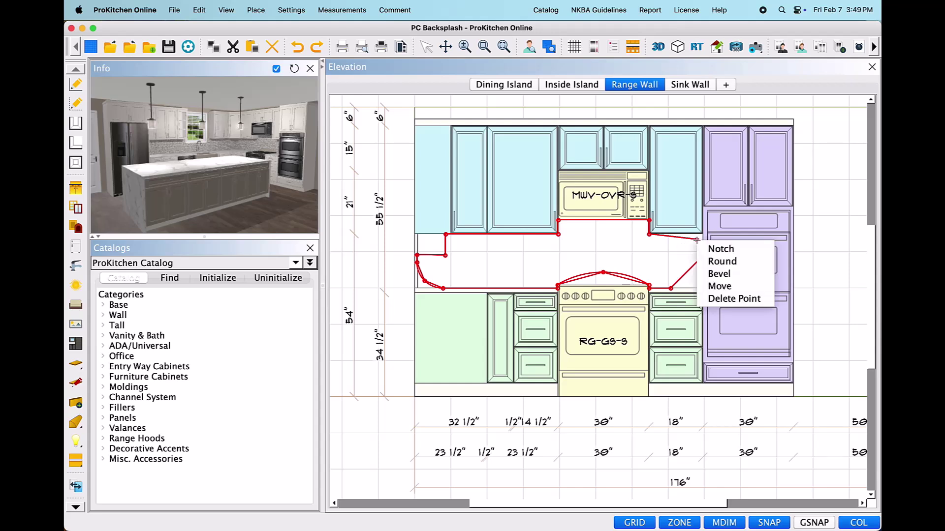
{"action": "left_click", "coordinate": [767, 301]}
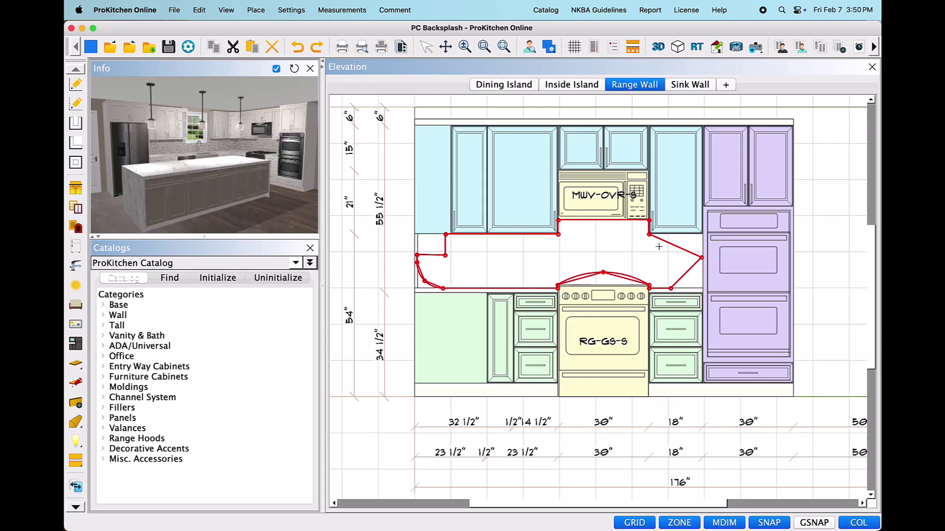
{"action": "key", "text": "Escape"}
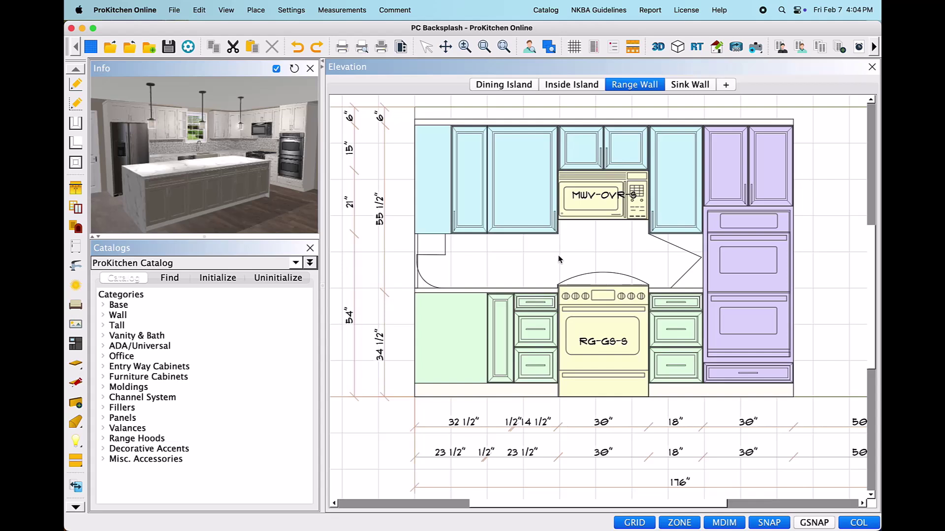
Step: Open the Range Wall backsplash's attributes and review its width, height, depth and plan notation
{"action": "right_click", "coordinate": [559, 257]}
{"action": "mouse_move", "coordinate": [584, 265]}
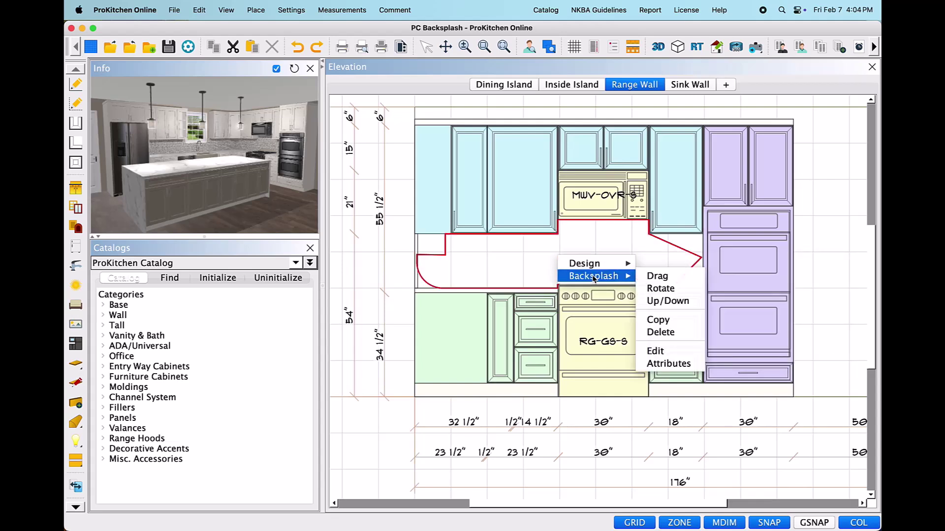
{"action": "left_click", "coordinate": [701, 365]}
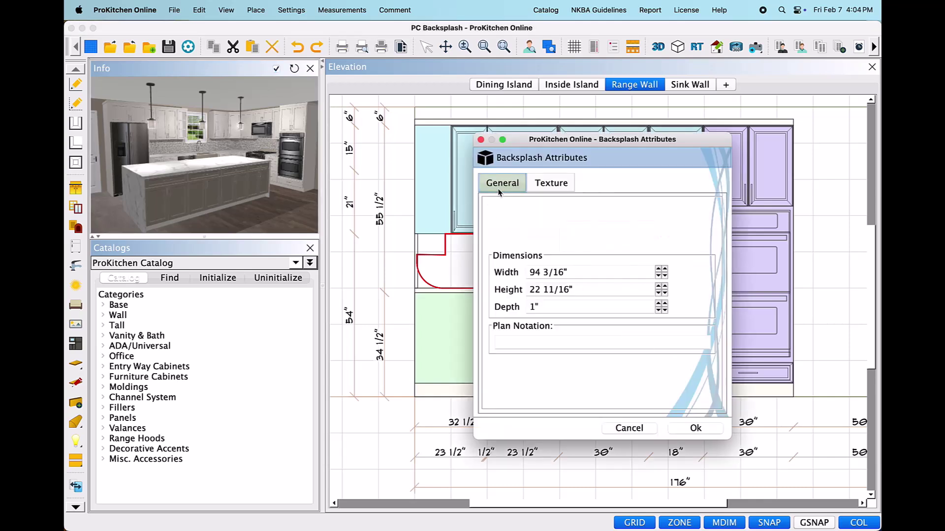
{"action": "left_click_drag", "start_coordinate": [524, 272], "coordinate": [586, 285]}
{"action": "left_click_drag", "start_coordinate": [516, 293], "coordinate": [582, 290]}
{"action": "left_click_drag", "start_coordinate": [527, 311], "coordinate": [539, 306]}
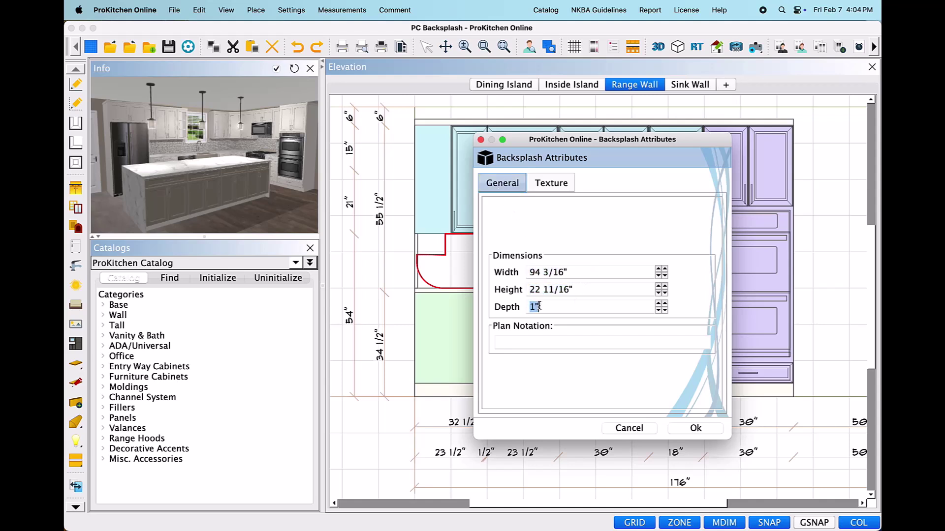
{"action": "left_click", "coordinate": [518, 338]}
Step: Look through the backsplash's texture options: Select Wood, Select Non-Wood, Match Catalog, As Countertop and Default
{"action": "left_click", "coordinate": [559, 189]}
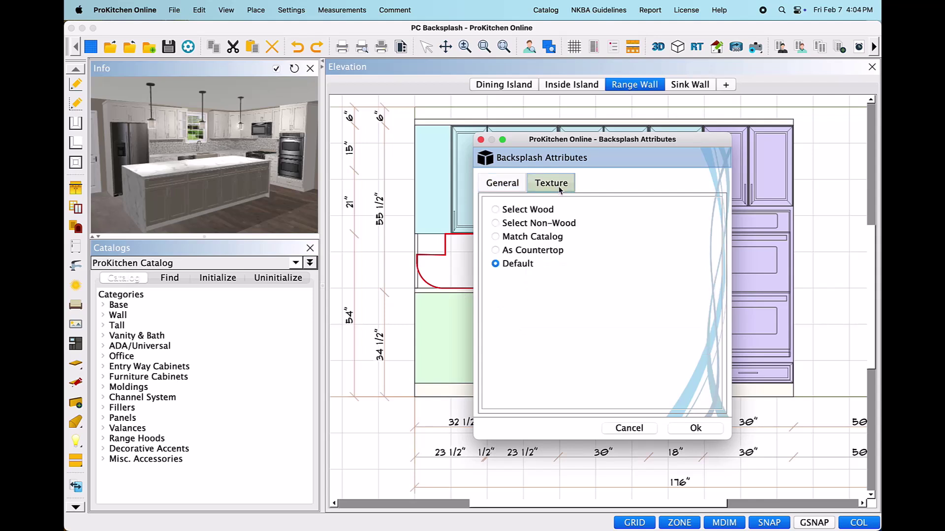
{"action": "left_click", "coordinate": [496, 210]}
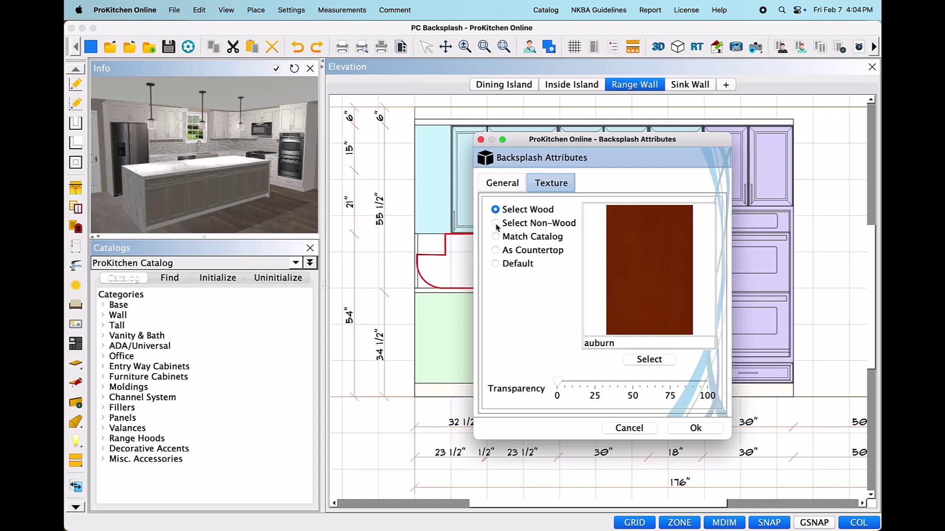
{"action": "left_click", "coordinate": [495, 223]}
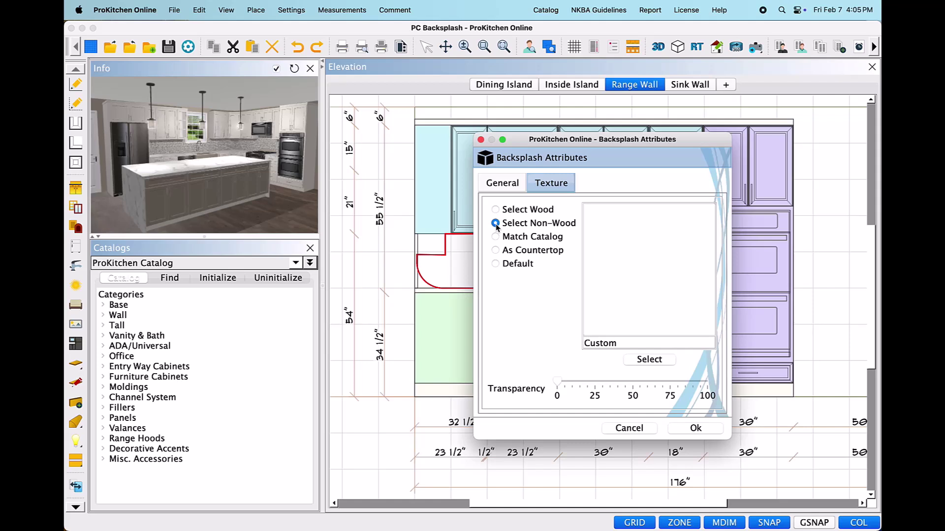
{"action": "left_click", "coordinate": [495, 237]}
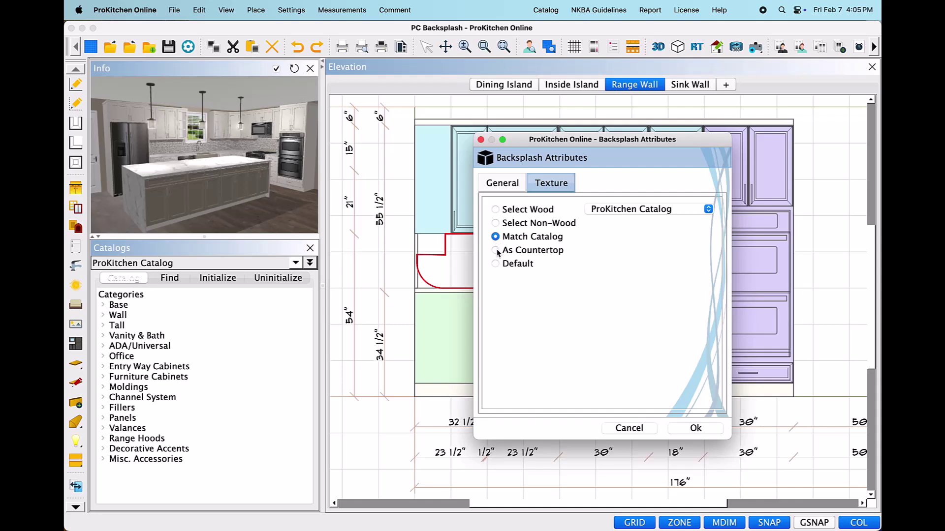
{"action": "left_click", "coordinate": [495, 250]}
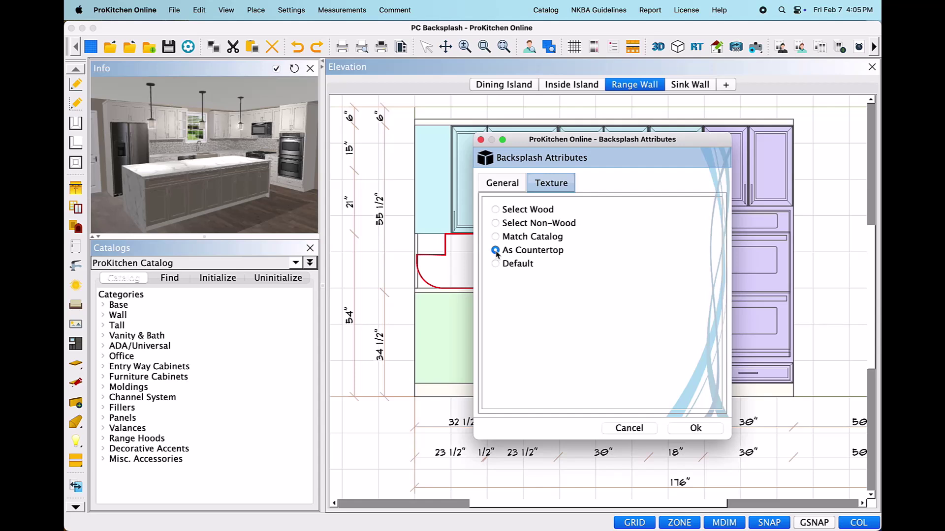
{"action": "left_click", "coordinate": [497, 265]}
Step: Choose Select Non-Wood as the backsplash's texture source and view the texture collections offered for it
{"action": "left_click", "coordinate": [496, 223]}
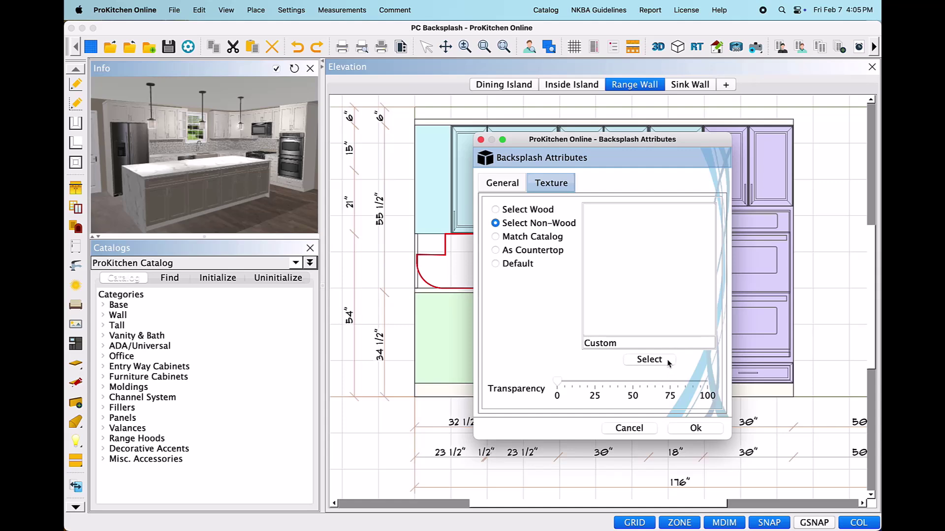
{"action": "left_click", "coordinate": [650, 360]}
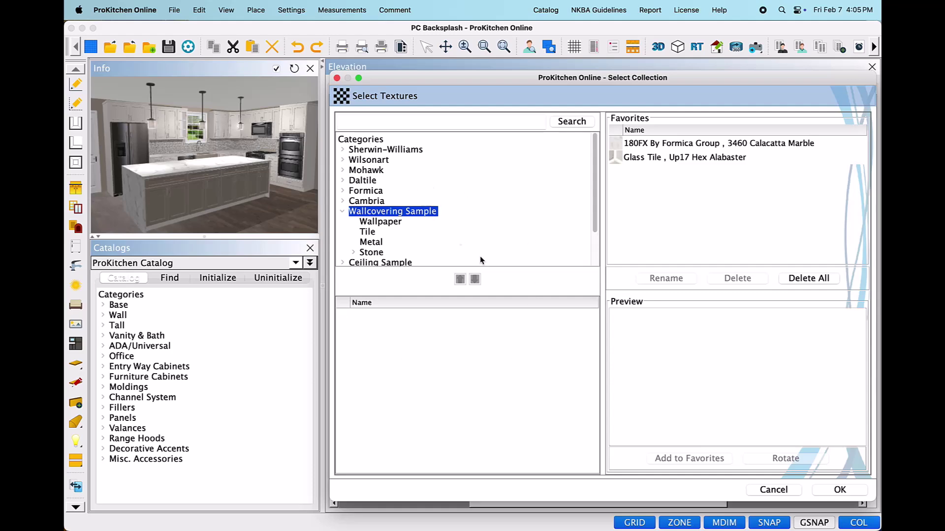
{"action": "left_click", "coordinate": [836, 490]}
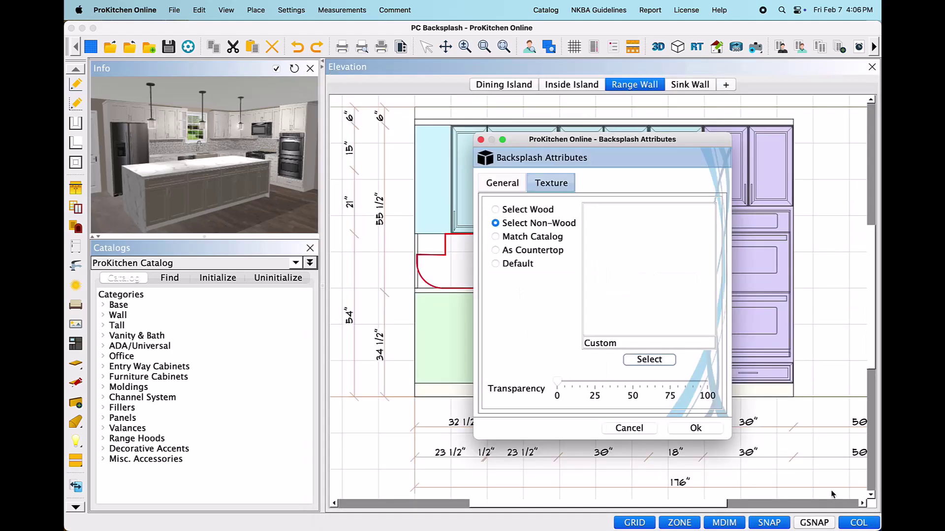
Step: Set the backsplash's texture to Match Catalog using ProKitchen Catalog 2
{"action": "left_click", "coordinate": [495, 237]}
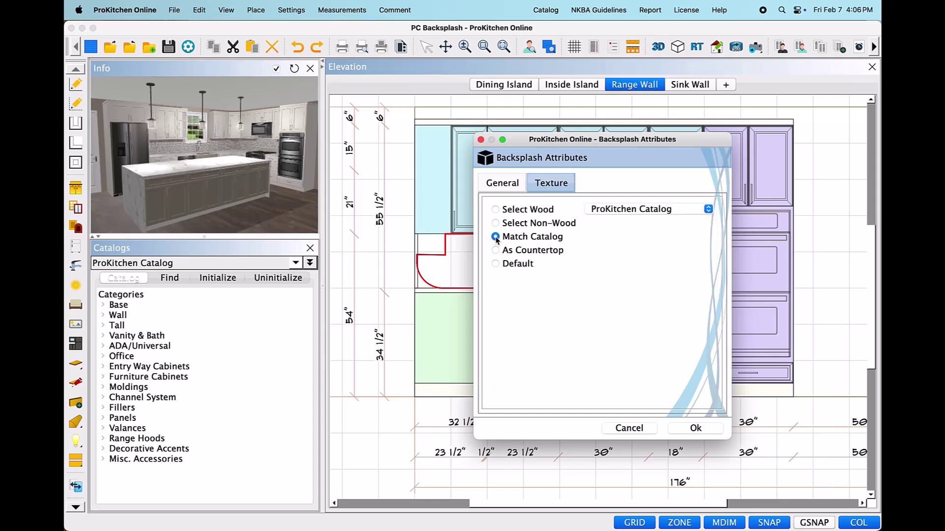
{"action": "left_click", "coordinate": [708, 210]}
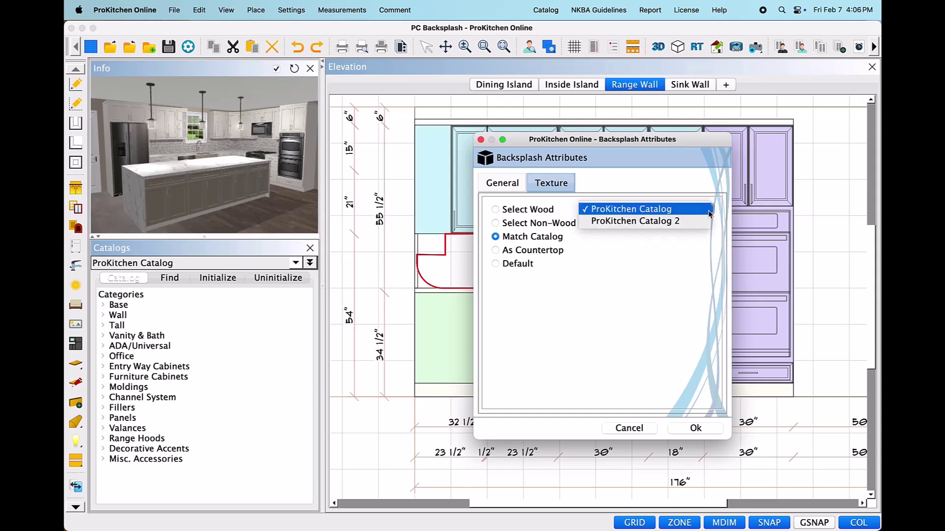
{"action": "left_click", "coordinate": [689, 228]}
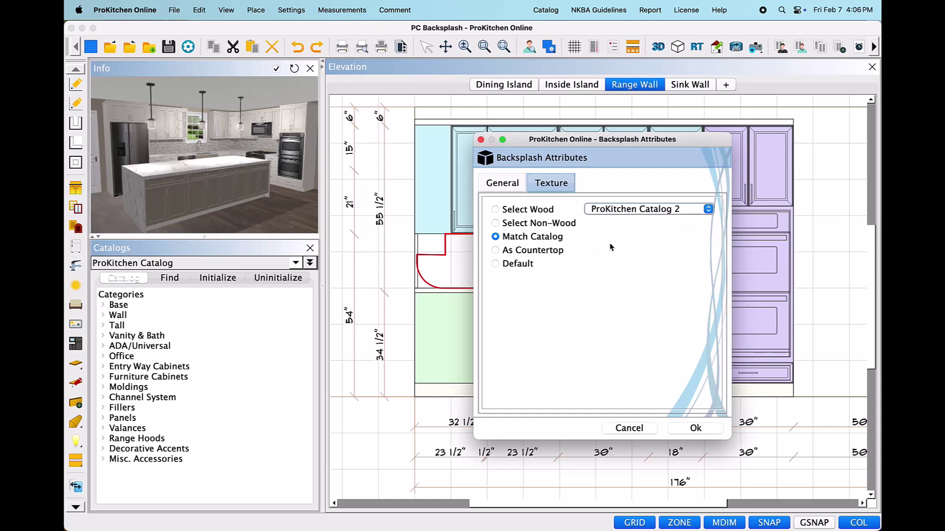
Step: Set the Range Wall backsplash's texture to Default and apply its attributes
{"action": "left_click", "coordinate": [495, 265]}
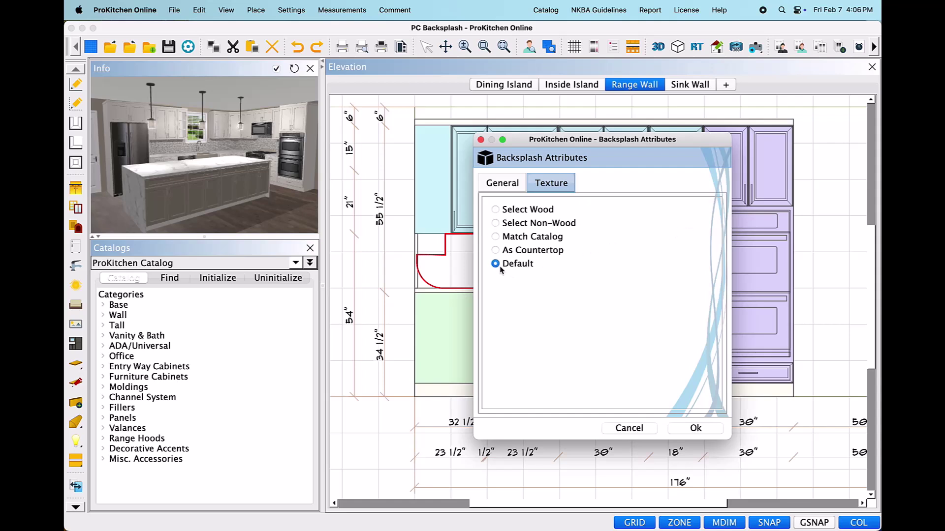
{"action": "left_click", "coordinate": [704, 429]}
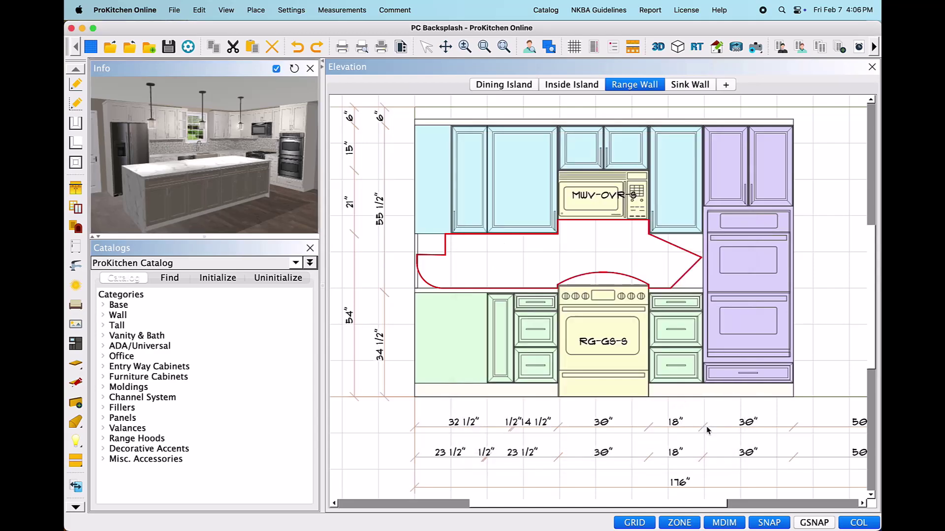